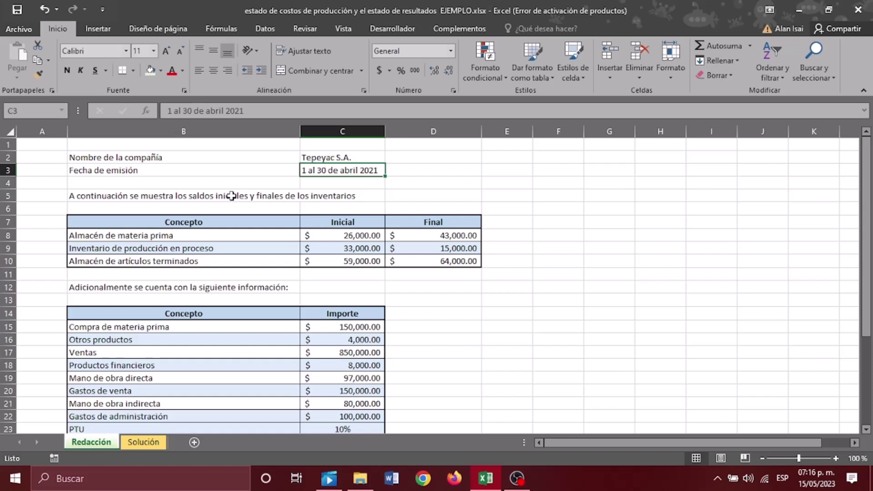
# Review the inventory balances table on the Redacción sheet, from raw material to finished goods
pyautogui.click(220, 223)
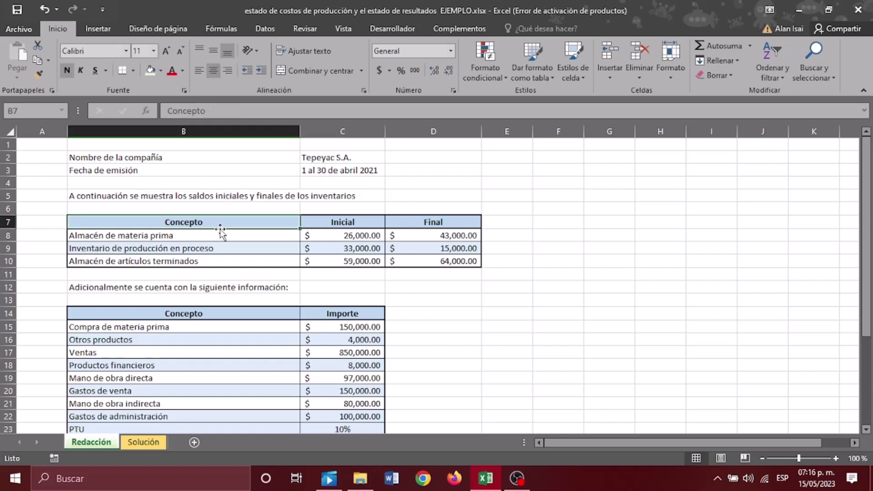
pyautogui.click(223, 235)
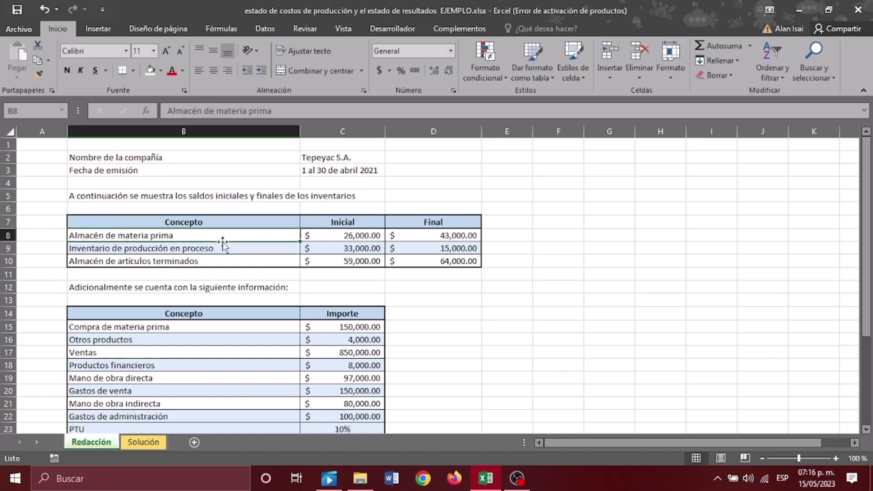
pyautogui.click(223, 252)
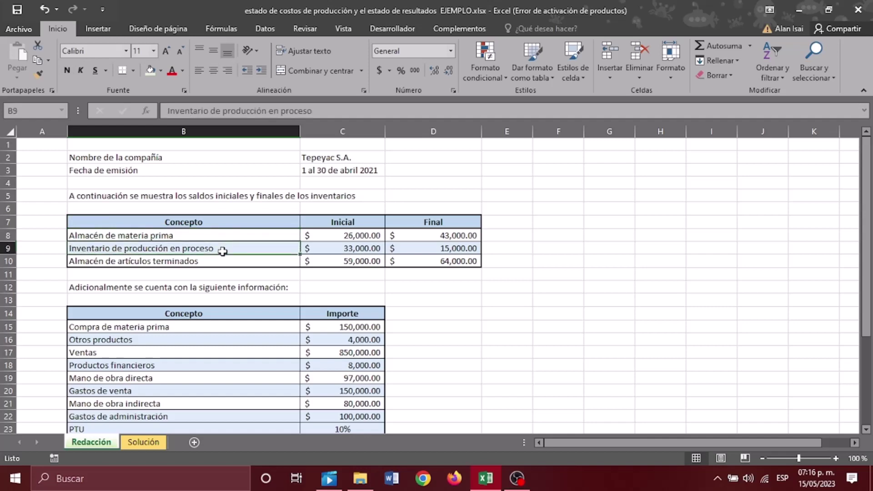
pyautogui.click(223, 263)
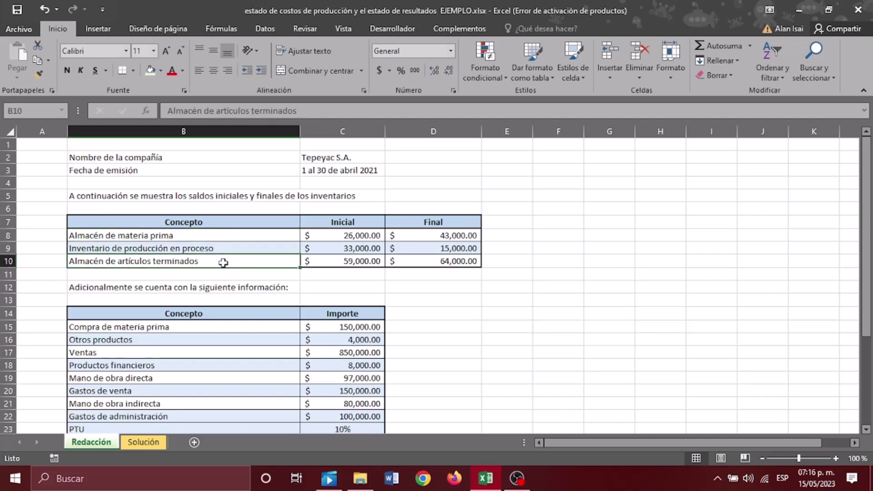
# Read through the additional information table row by row, from Compra de materia prima to Depreciación del edificio fabril, and the requirement under Se pide
pyautogui.scroll(-2, 223, 263)
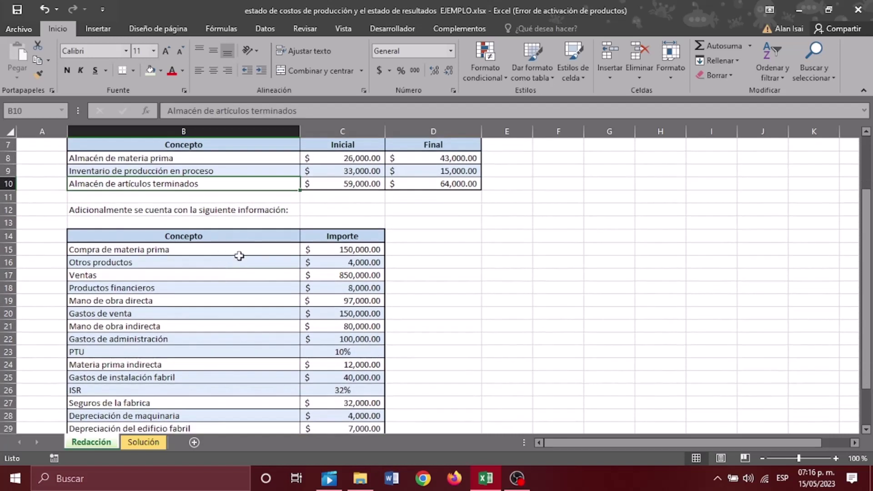
pyautogui.click(242, 252)
pyautogui.click(244, 266)
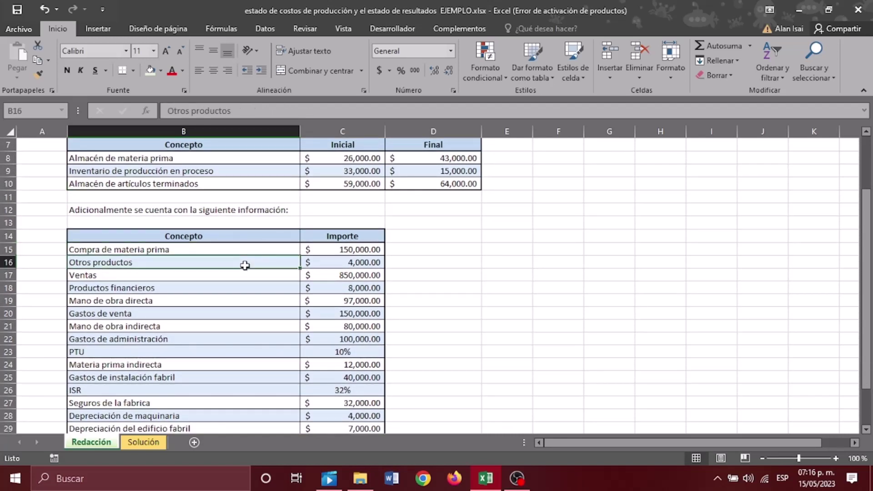
pyautogui.press('Down')
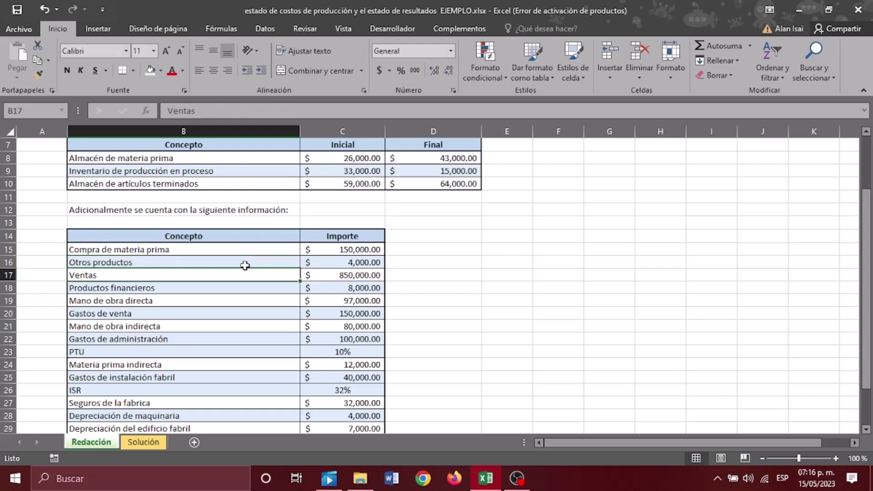
pyautogui.press('Down')
pyautogui.press('Down')
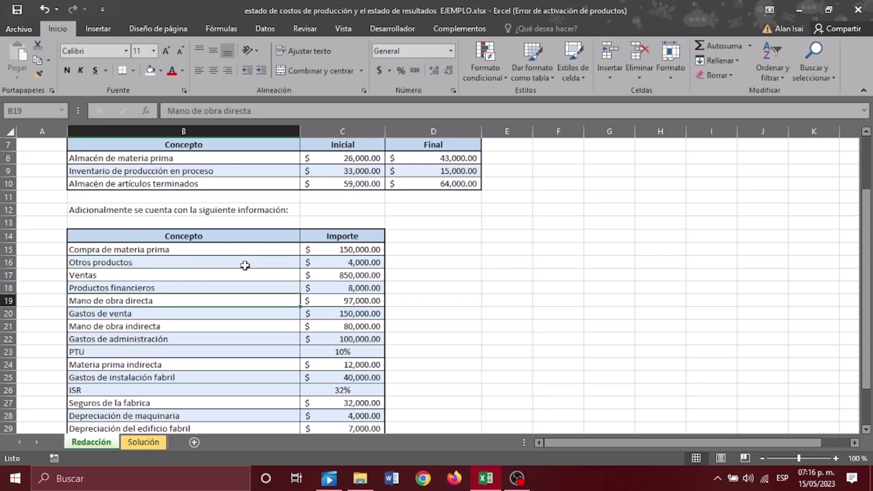
pyautogui.press('Down')
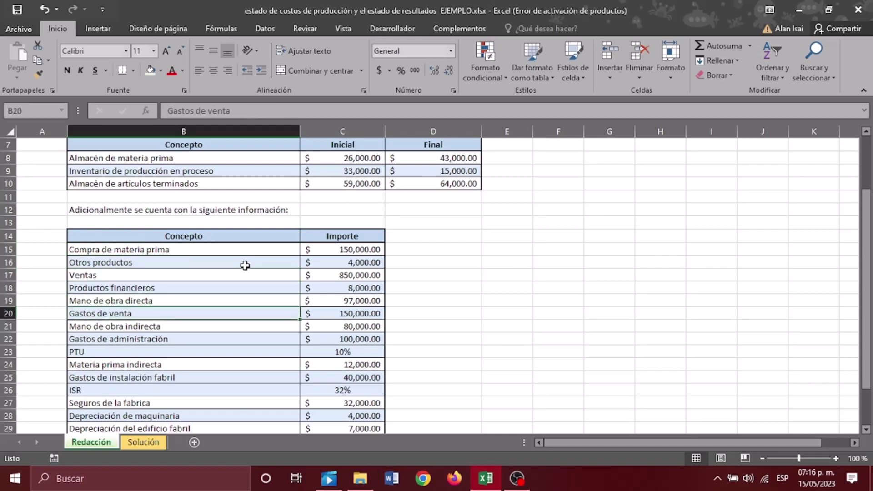
pyautogui.press('Down')
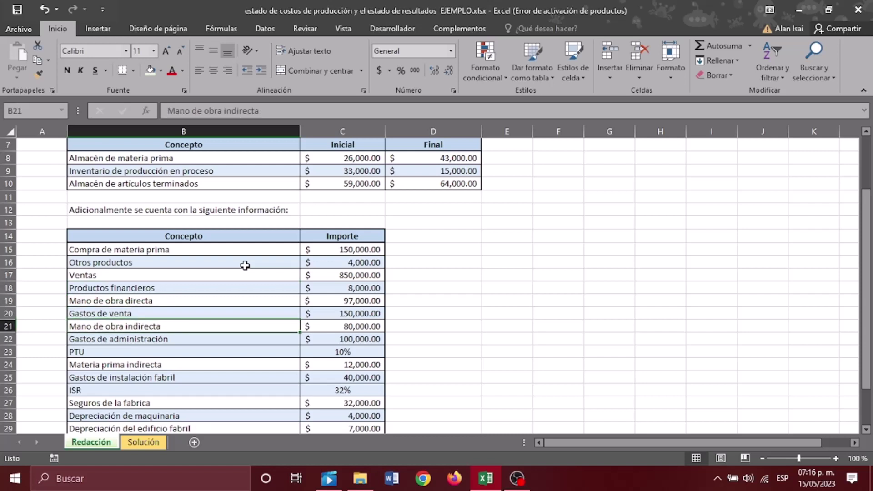
pyautogui.press('Down')
pyautogui.press('Down')
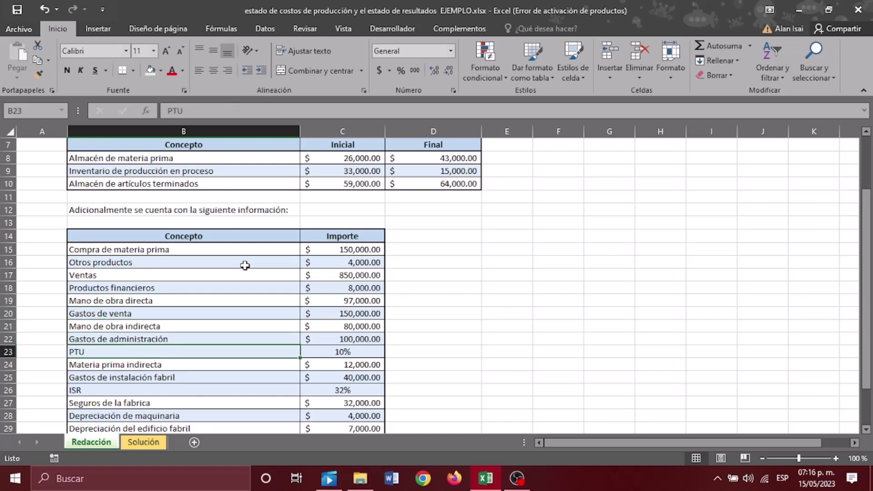
pyautogui.press('Down')
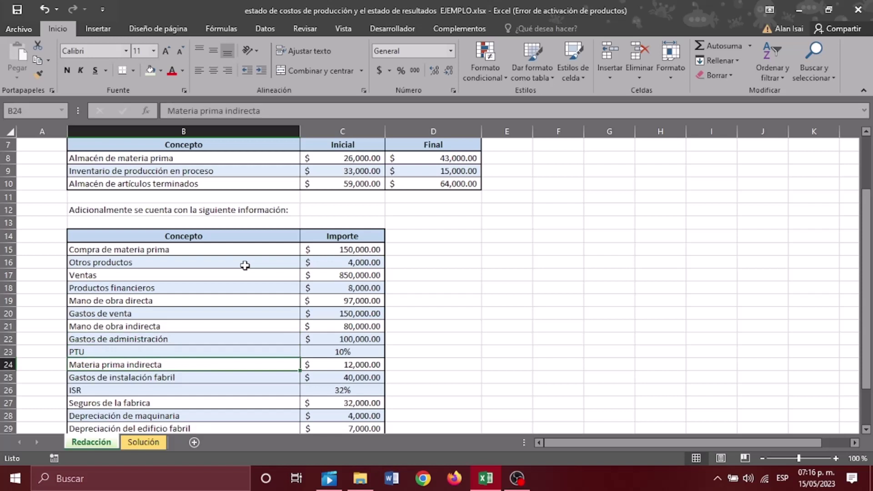
pyautogui.press('Down')
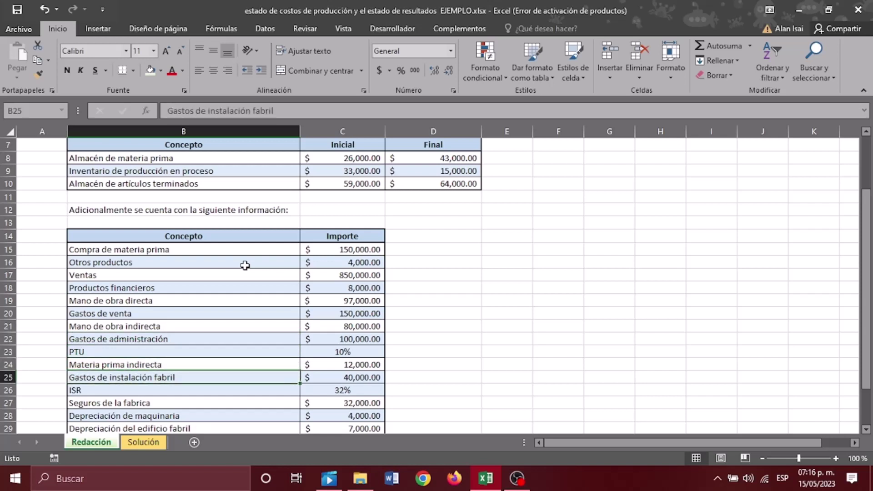
pyautogui.press('Down')
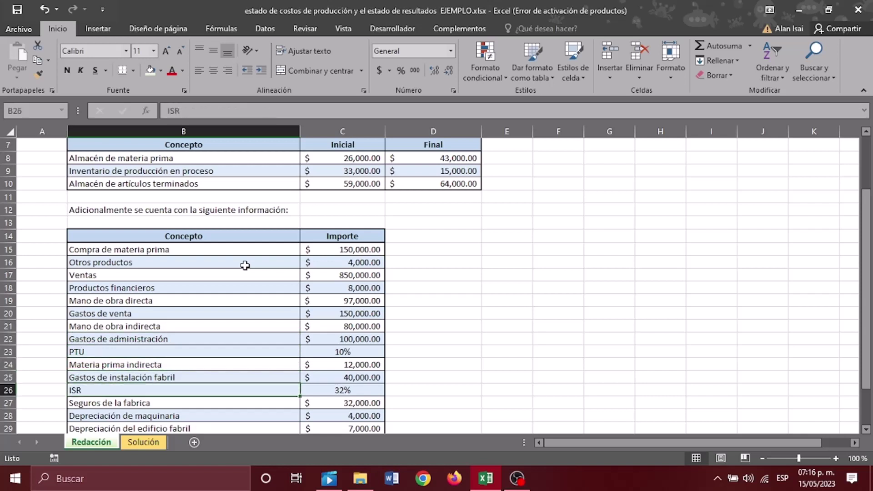
pyautogui.press('Down')
pyautogui.scroll(-1, 245, 266)
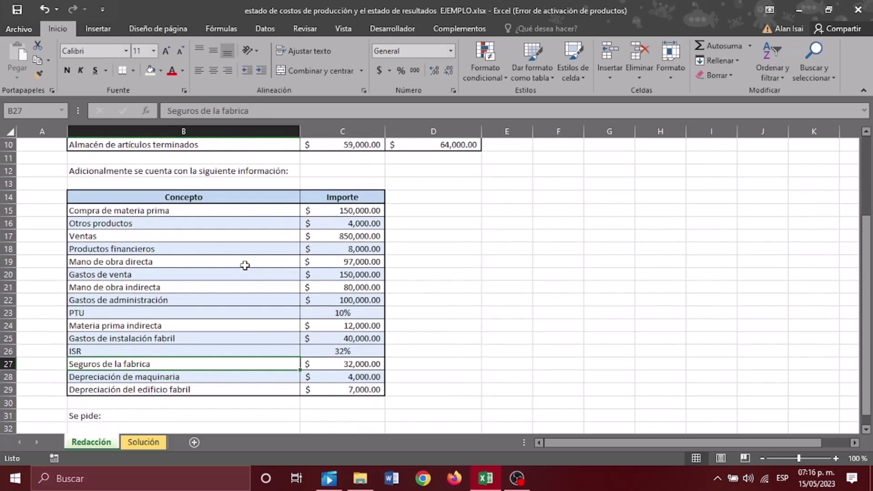
pyautogui.press('Down')
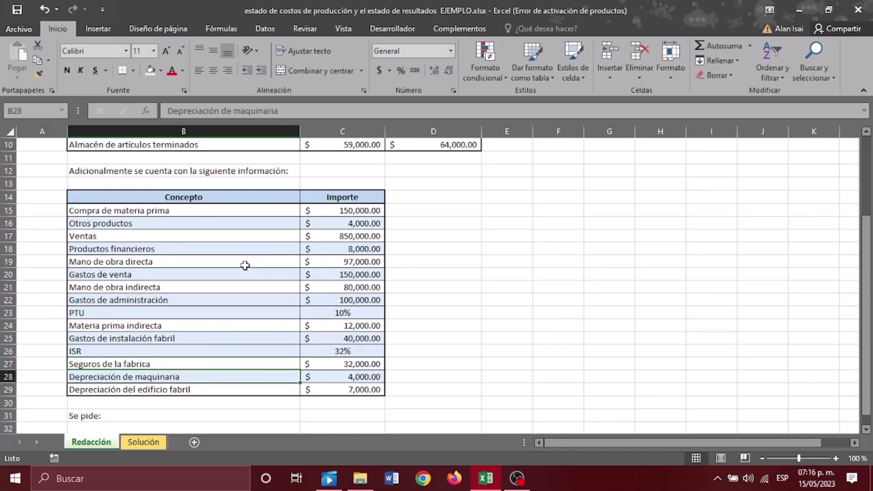
pyautogui.press('Down')
pyautogui.press('Down')
pyautogui.press('Down')
pyautogui.press('Down')
pyautogui.press('Down')
pyautogui.press('Down')
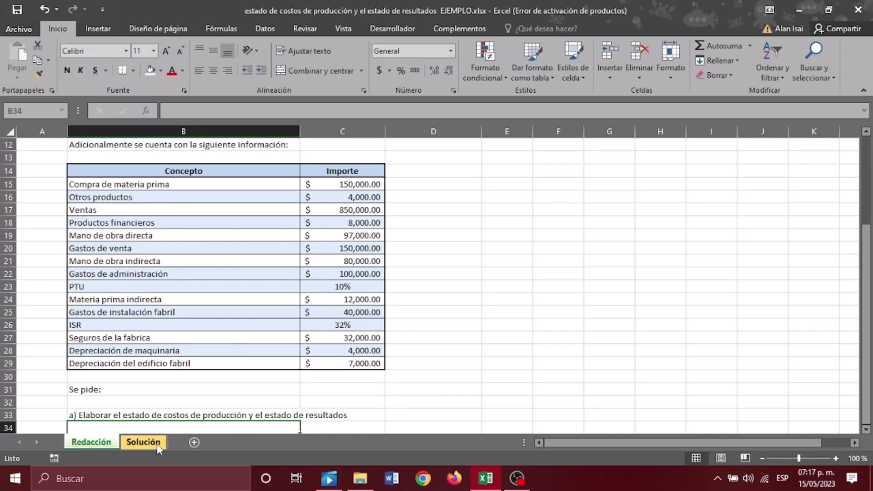
# Open the Solución sheet and look over the statement layout from beginning to end
pyautogui.click(144, 442)
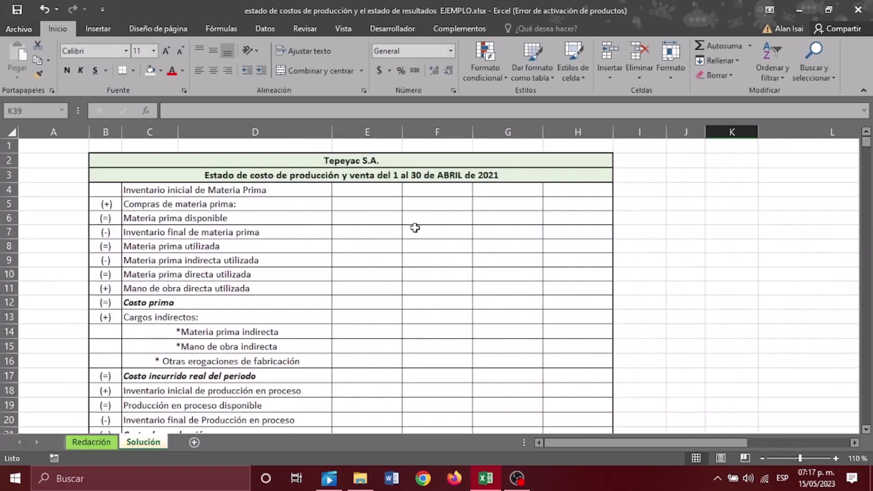
pyautogui.scroll(-3, 414, 228)
pyautogui.scroll(3, 415, 228)
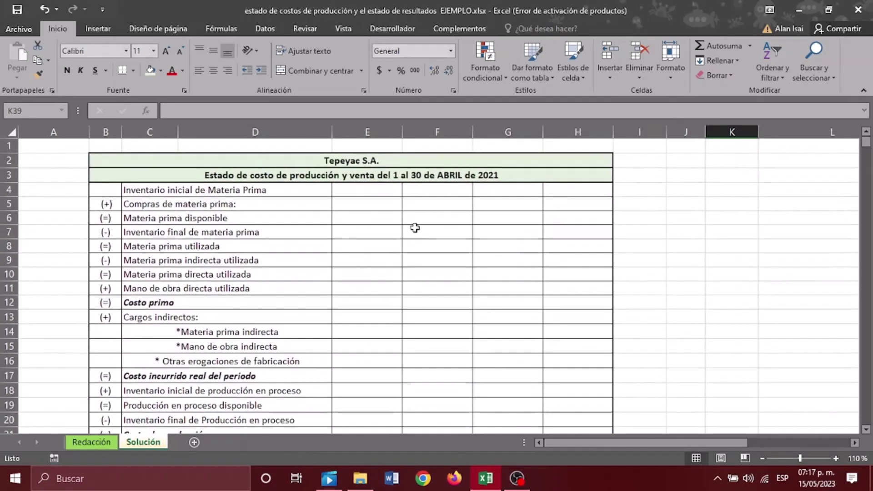
pyautogui.scroll(-1, 415, 228)
pyautogui.scroll(-9, 415, 227)
pyautogui.scroll(-2, 415, 228)
pyautogui.scroll(12, 419, 244)
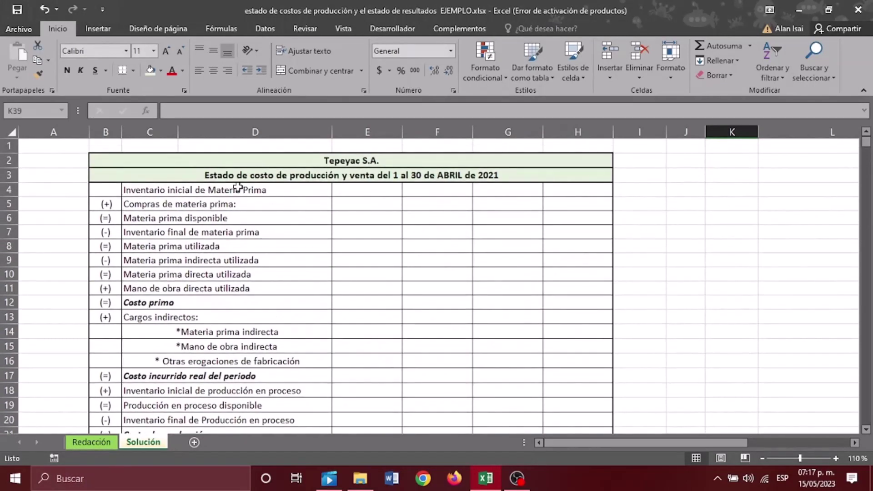
# Link Inventario inicial de Materia Prima in F4 to the initial raw material balance, Redacción C8
pyautogui.click(436, 186)
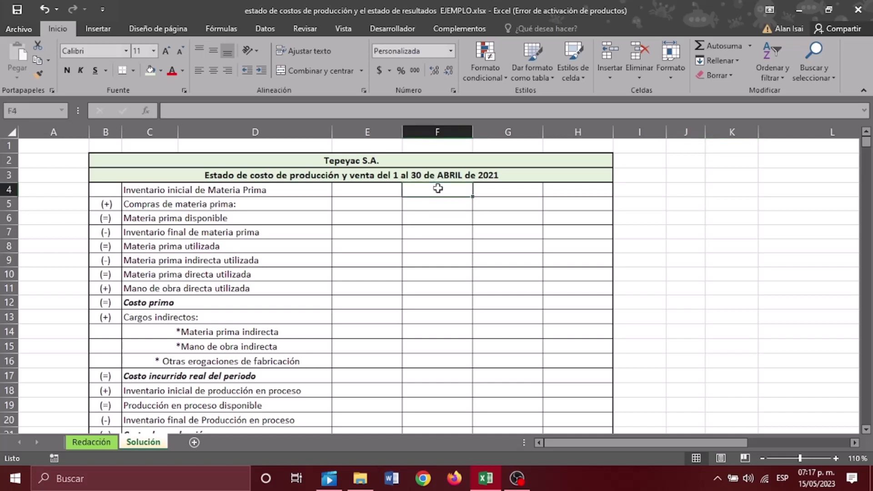
pyautogui.write('+')
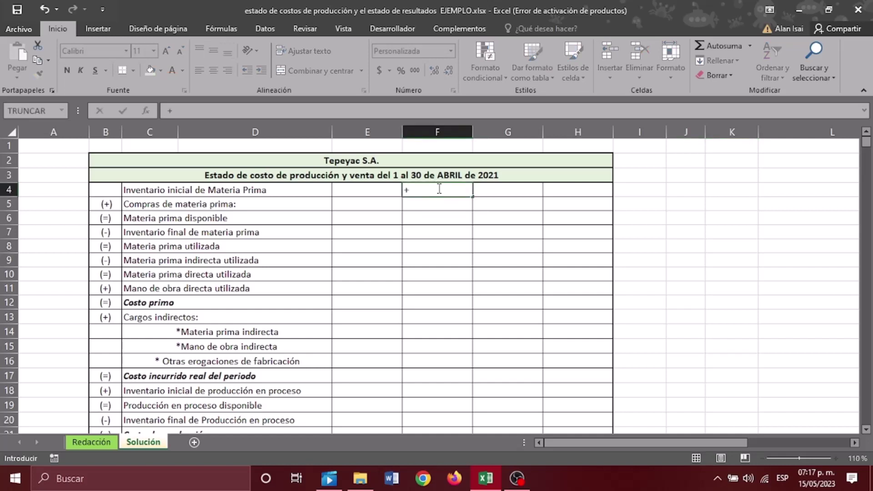
pyautogui.click(92, 443)
pyautogui.scroll(4, 333, 290)
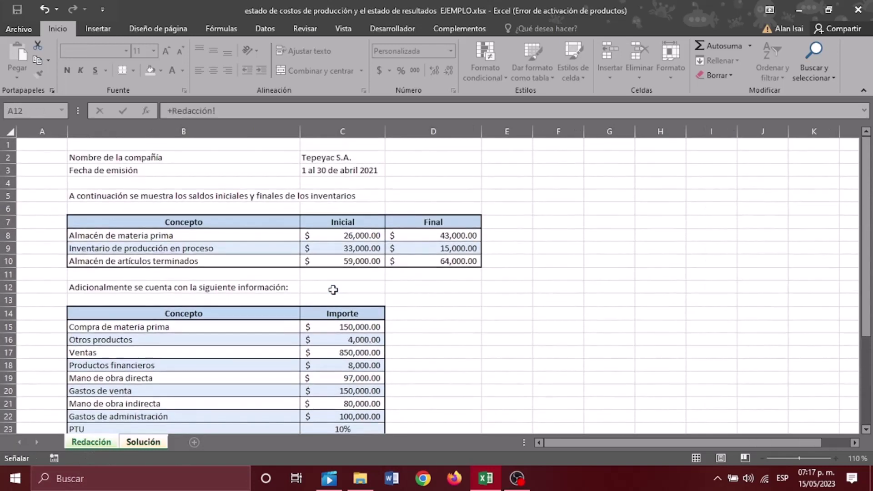
pyautogui.click(362, 236)
pyautogui.press('Return')
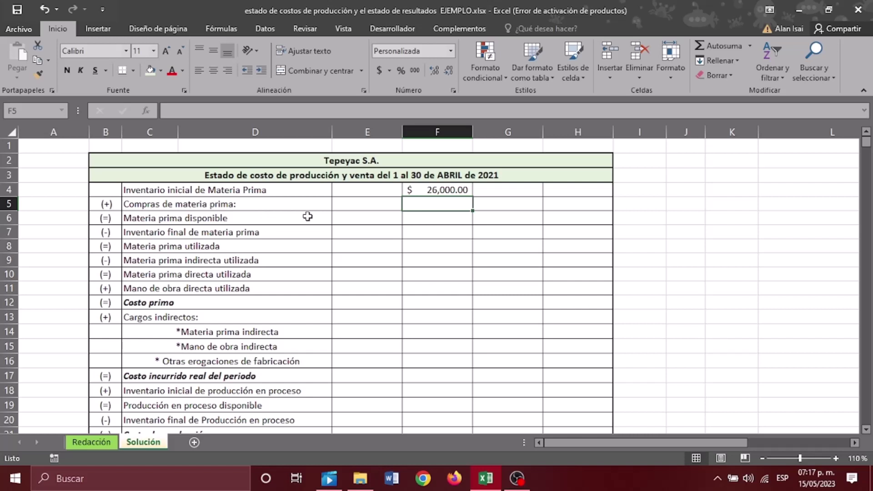
# Link Compras de materia prima in F5 to the Compra de materia prima amount, Redacción C15
pyautogui.write('+')
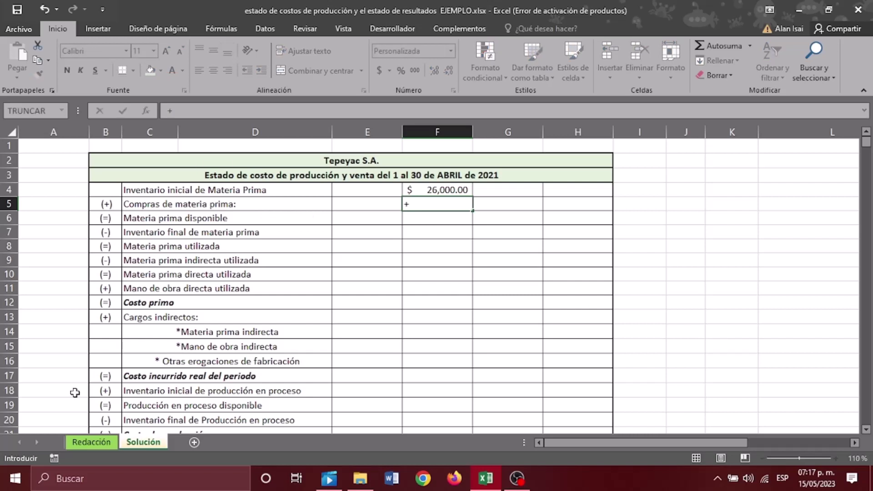
pyautogui.click(93, 443)
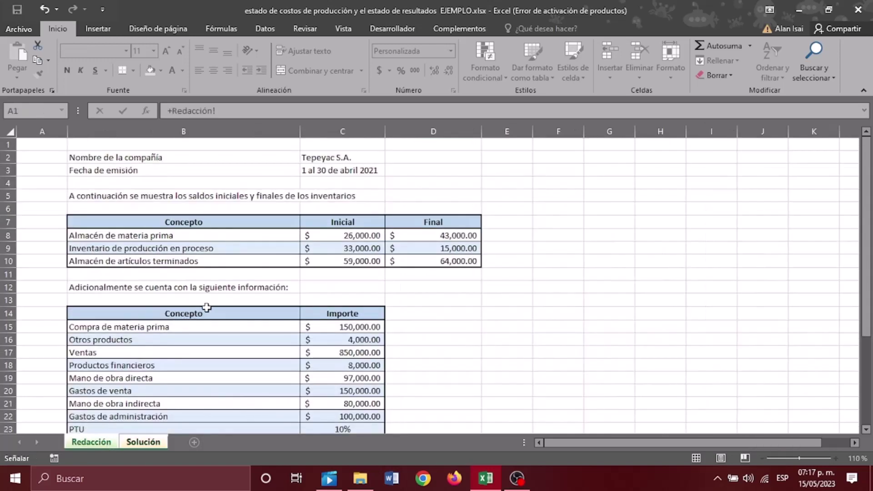
pyautogui.scroll(-1, 204, 305)
pyautogui.click(331, 285)
pyautogui.press('Return')
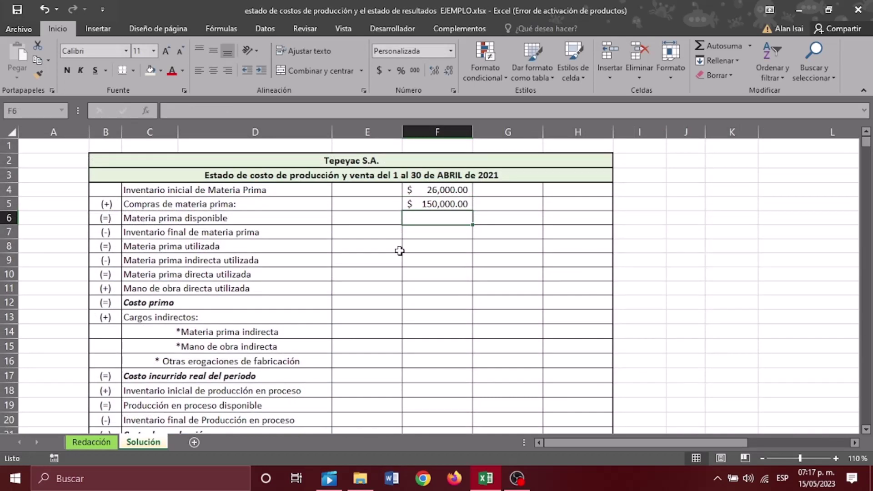
# Calculate Materia prima disponible in F6 as the sum +F4+F5
pyautogui.write('+')
pyautogui.click(443, 190)
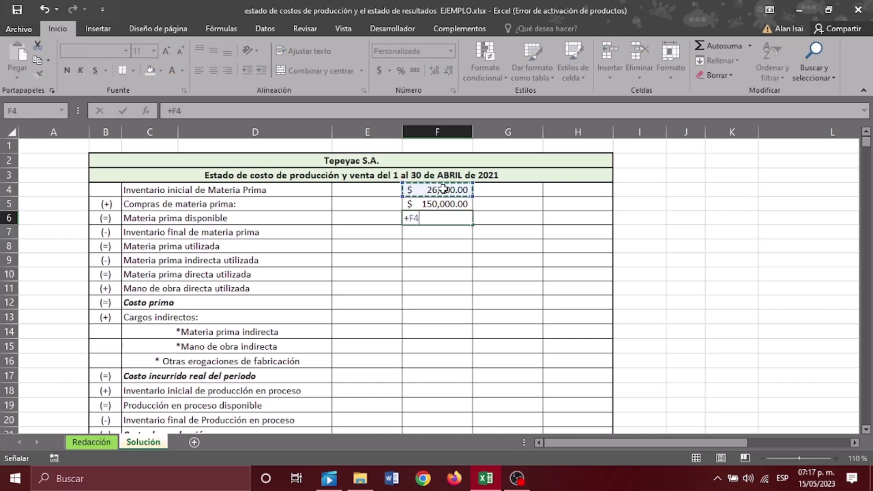
pyautogui.write('+')
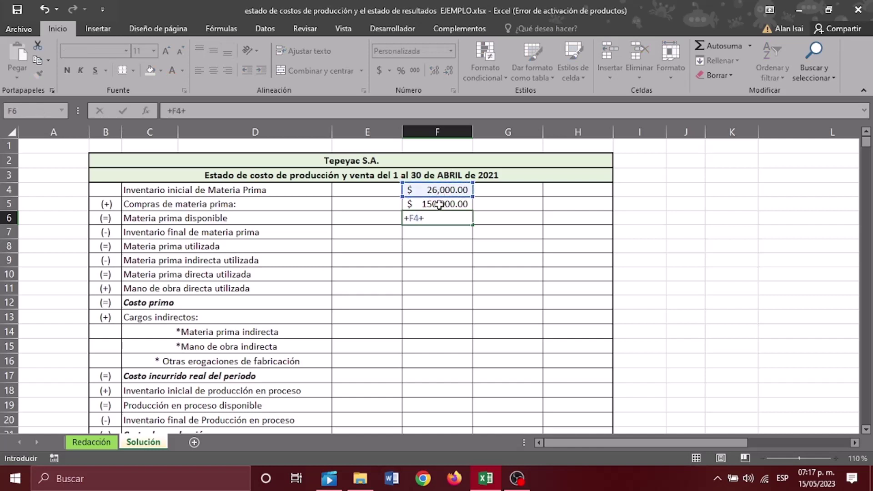
pyautogui.click(439, 205)
pyautogui.press('Return')
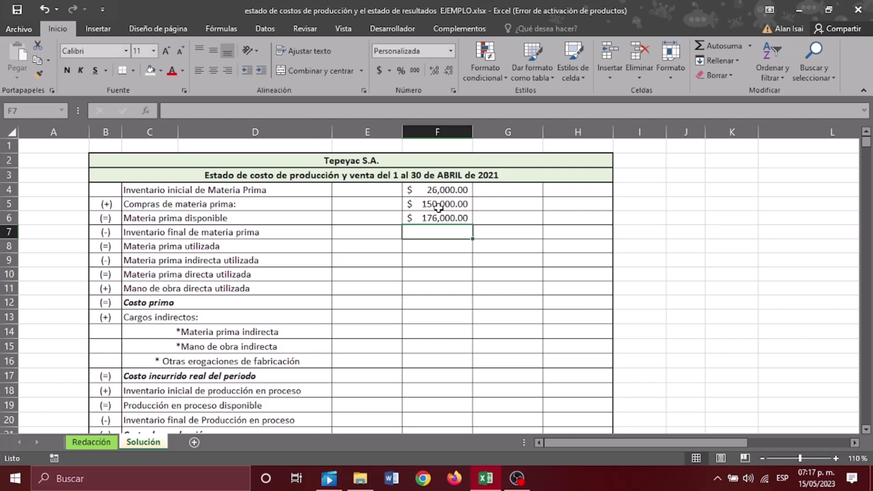
# Link Inventario final de materia prima in F7 to the final raw material balance, Redacción D8
pyautogui.write('+')
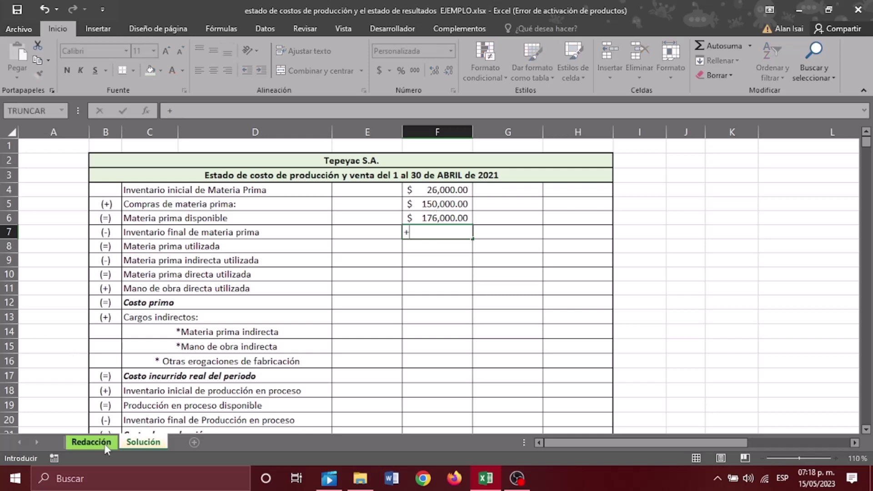
pyautogui.click(105, 446)
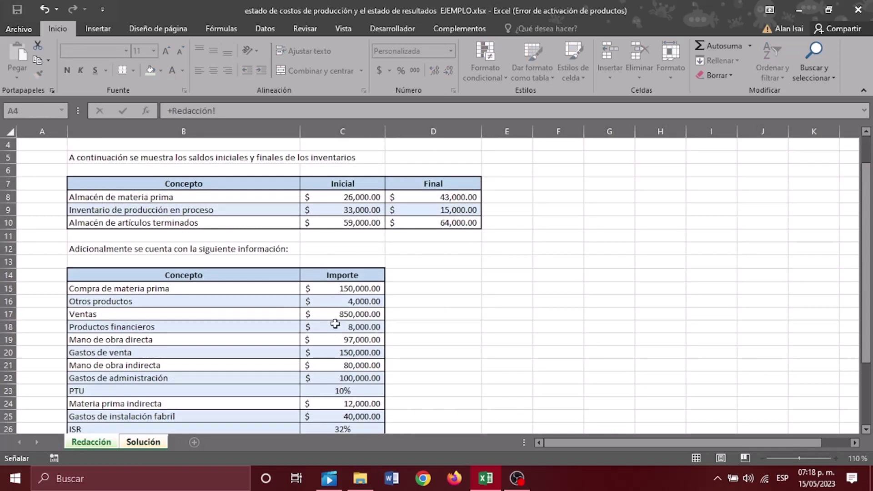
pyautogui.click(436, 197)
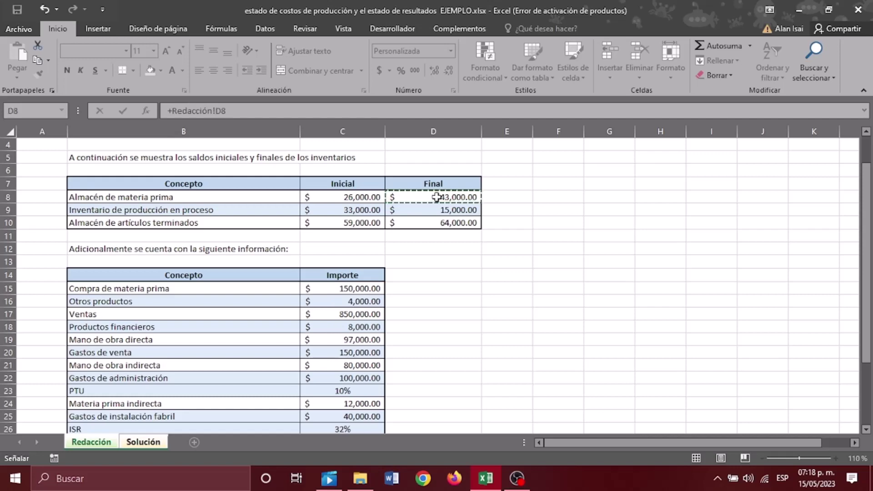
pyautogui.press('Return')
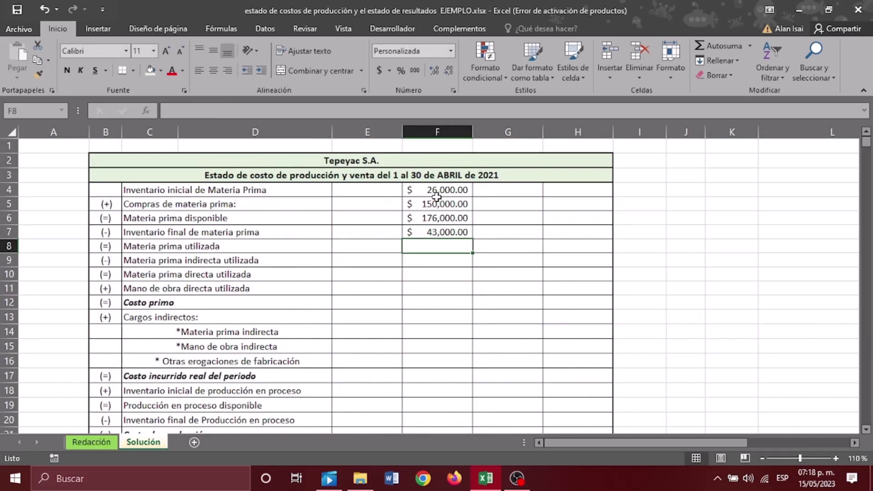
# Calculate Materia prima utilizada in F8 as available raw material minus final inventory, +F6-F7
pyautogui.write('+')
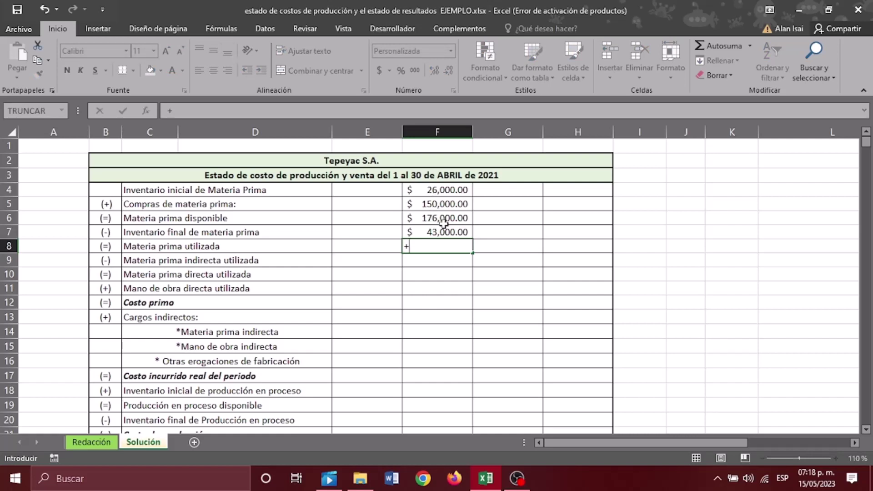
pyautogui.click(441, 221)
pyautogui.write('-')
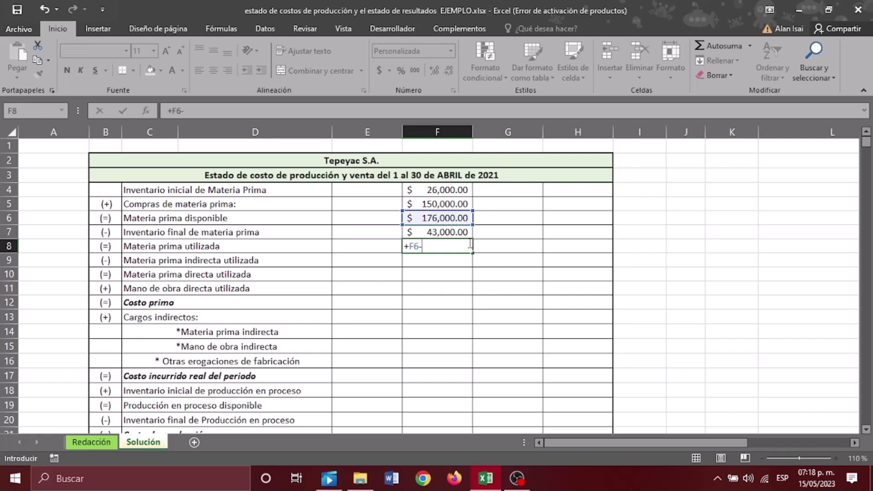
pyautogui.click(432, 233)
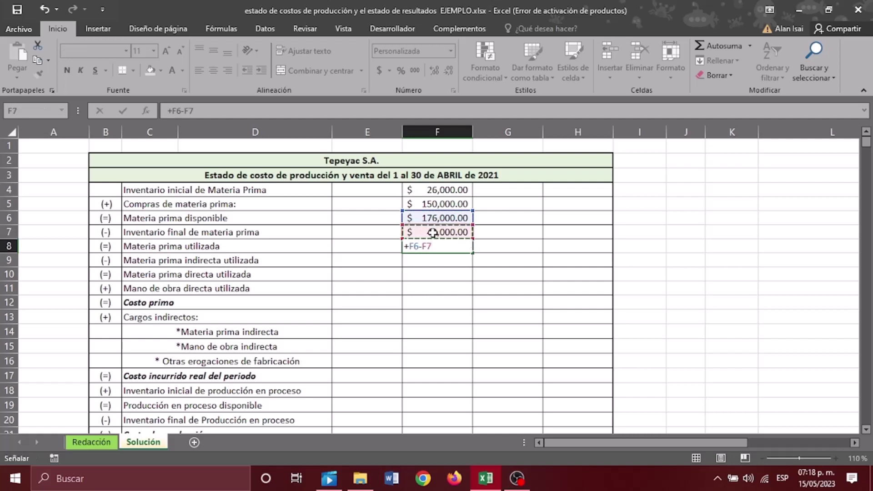
pyautogui.press('Return')
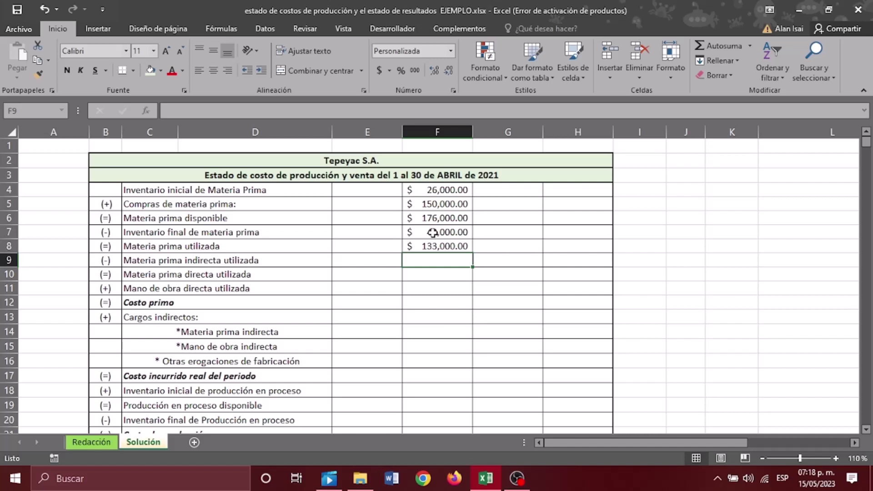
# Link Materia prima indirecta utilizada in F9 to the Materia prima indirecta amount, Redacción C24
pyautogui.write('+')
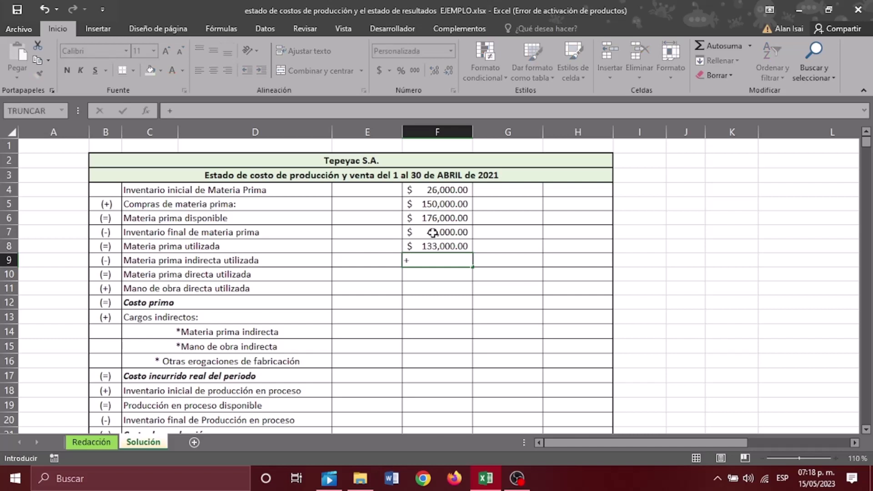
pyautogui.click(111, 440)
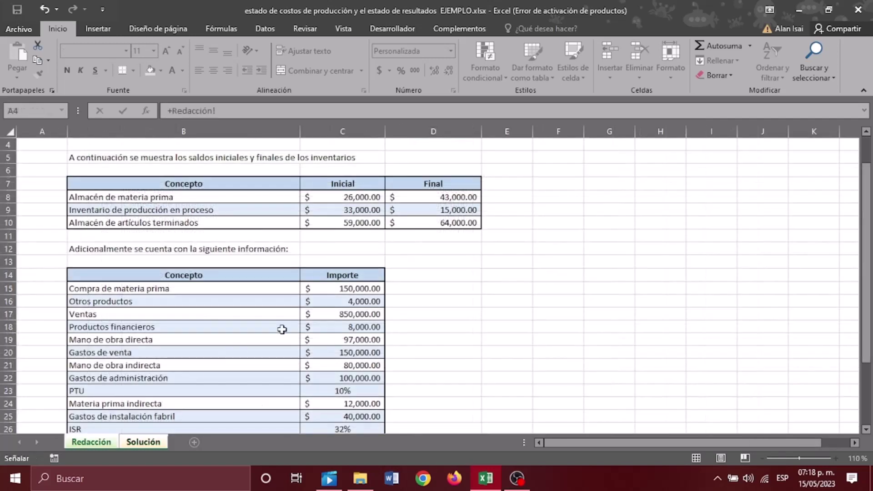
pyautogui.scroll(-2, 284, 328)
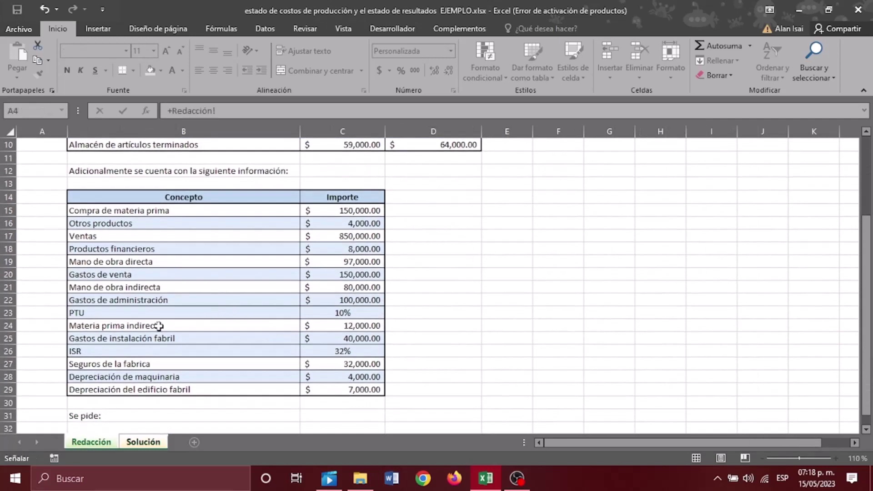
pyautogui.click(364, 324)
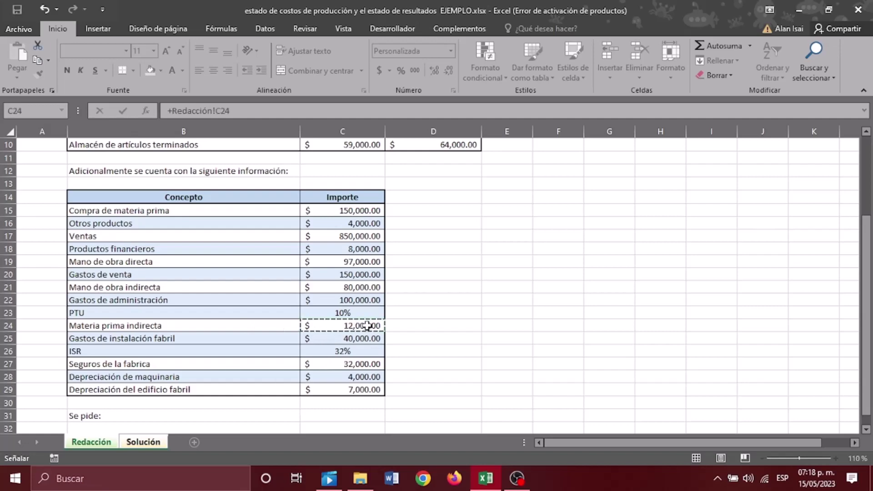
pyautogui.press('Return')
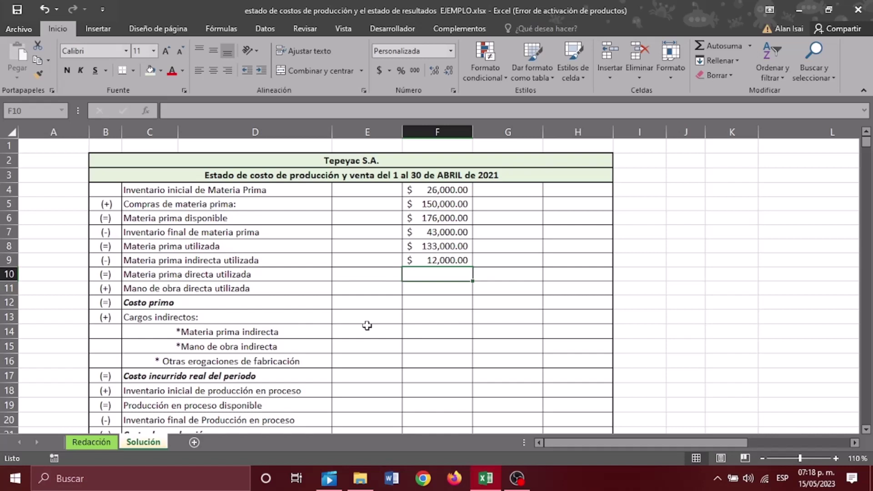
# Calculate Materia prima directa utilizada in G10 as the difference +F8-F9
pyautogui.click(500, 273)
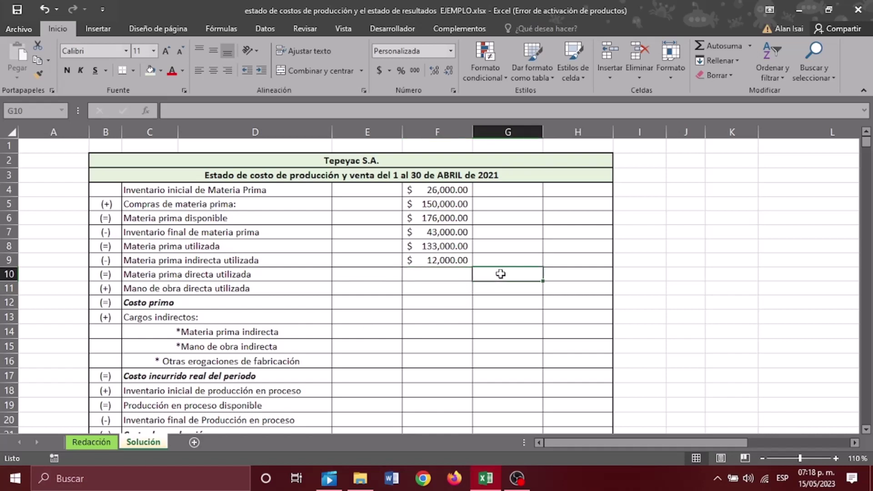
pyautogui.write('+')
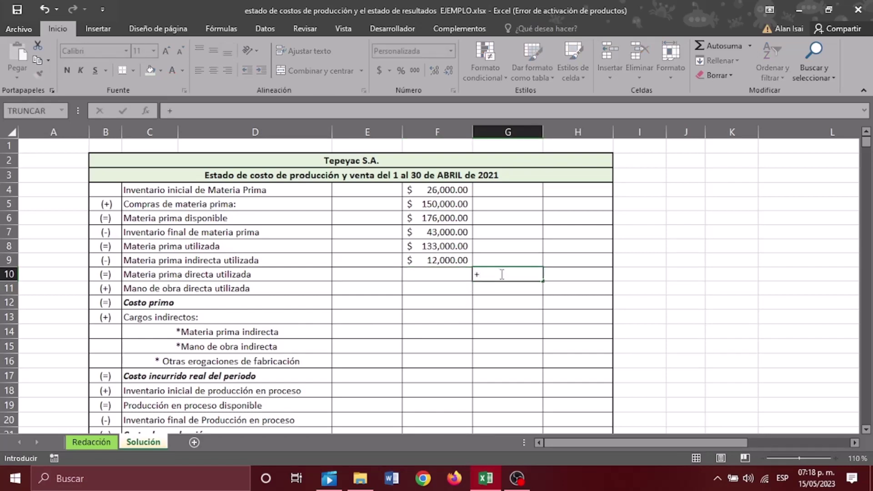
pyautogui.click(439, 248)
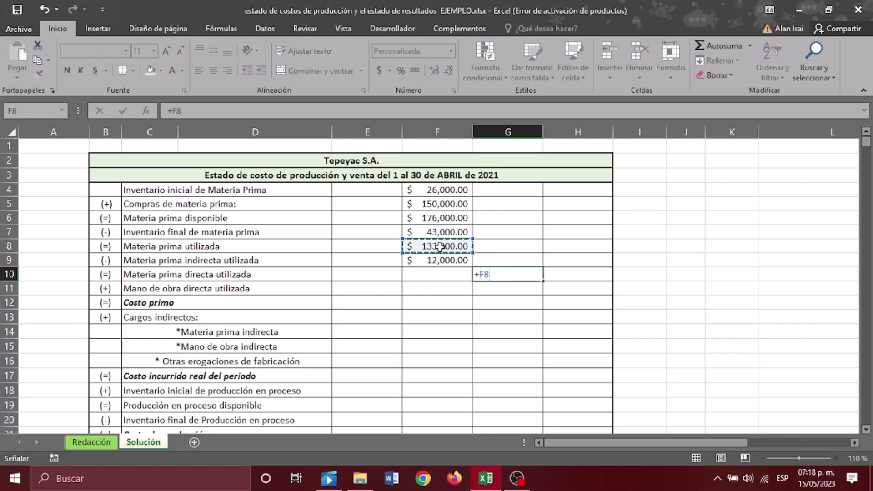
pyautogui.write('-')
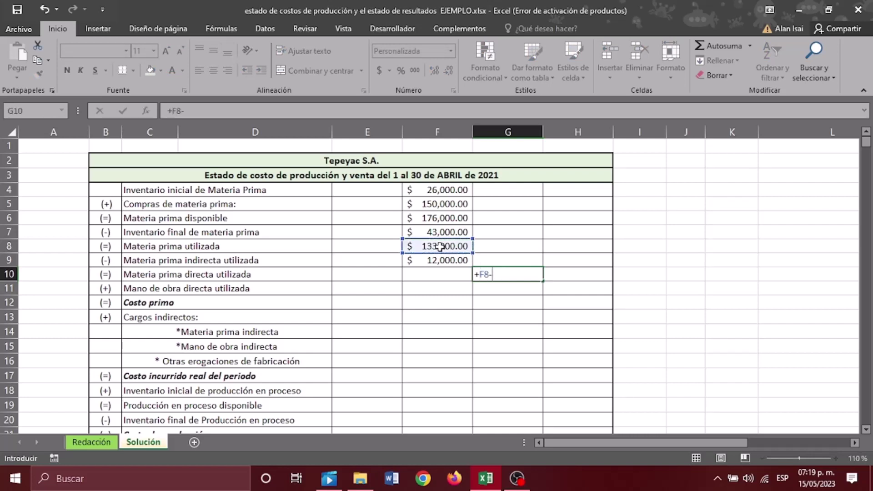
pyautogui.click(444, 262)
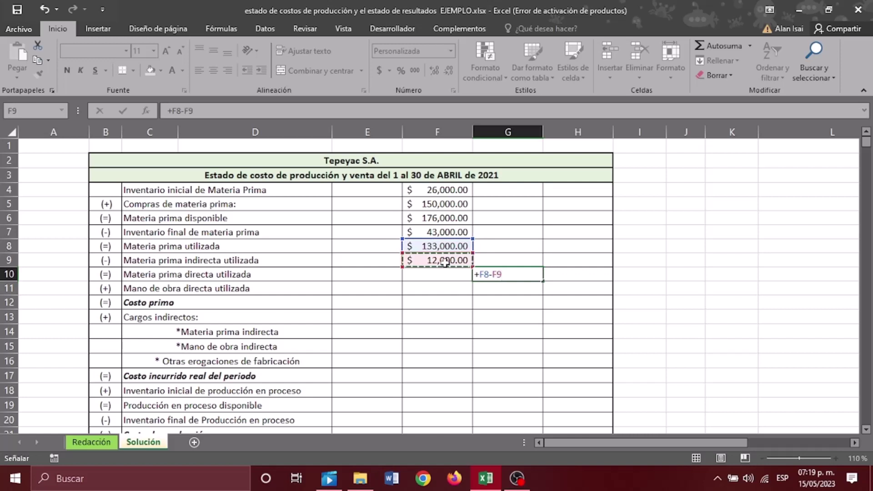
pyautogui.press('Return')
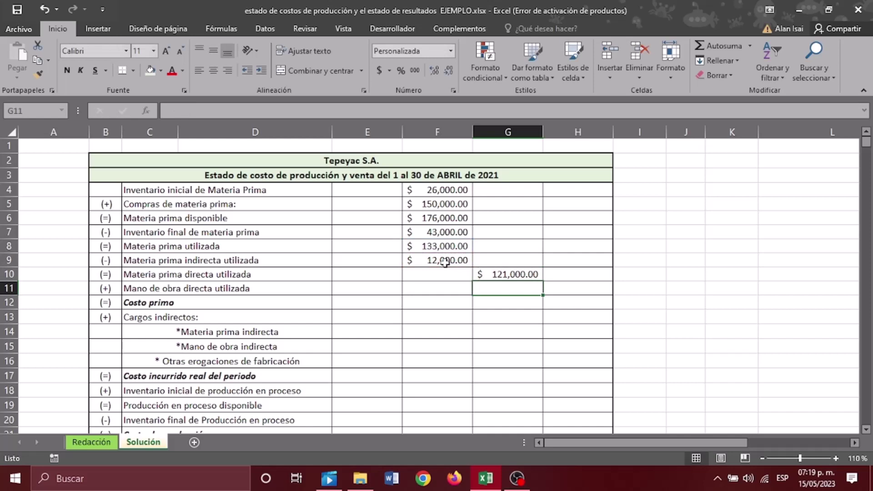
# Link Mano de obra directa utilizada in G11 to the Mano de obra directa amount, Redacción C19
pyautogui.write('+')
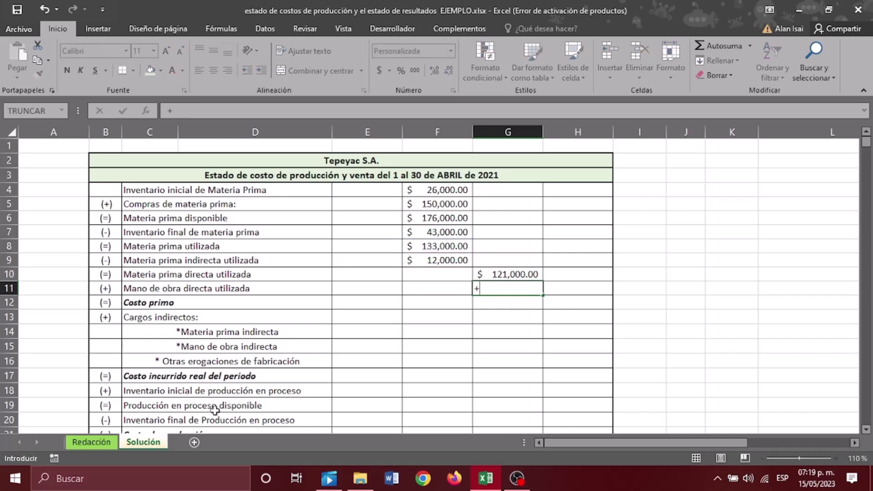
pyautogui.click(113, 442)
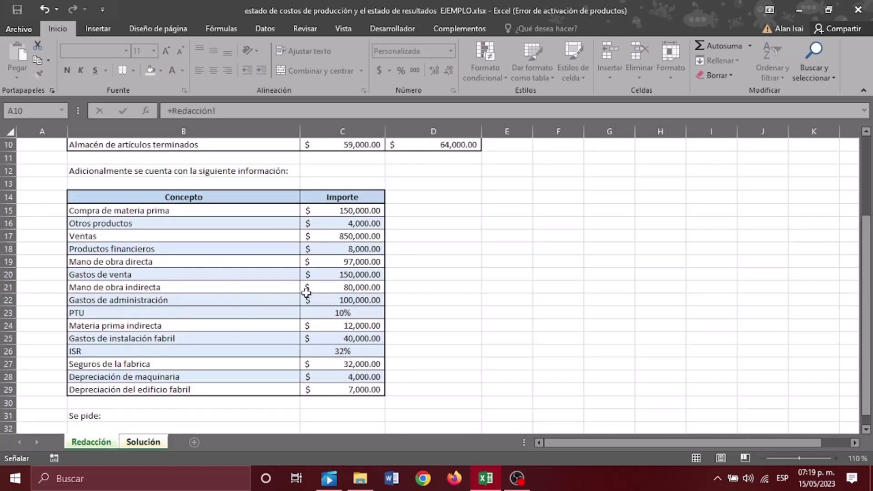
pyautogui.click(331, 262)
pyautogui.press('Return')
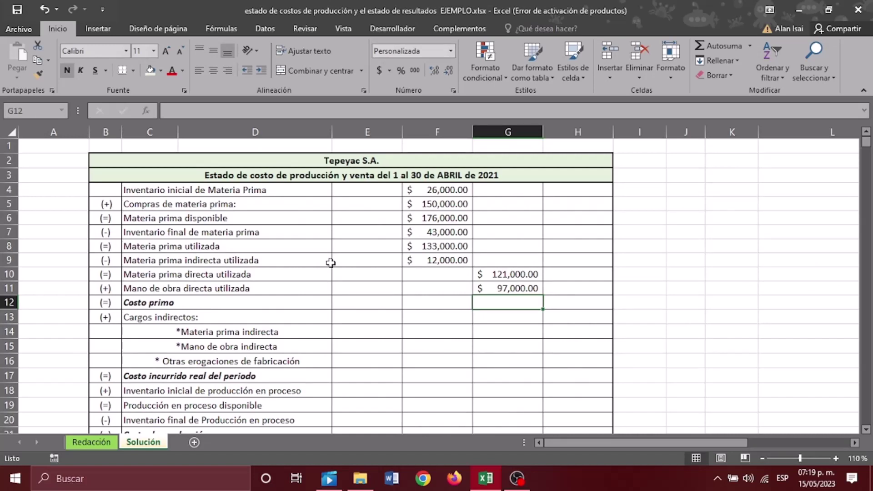
# Calculate Costo primo in G12 as the sum +G10+G11
pyautogui.write('+')
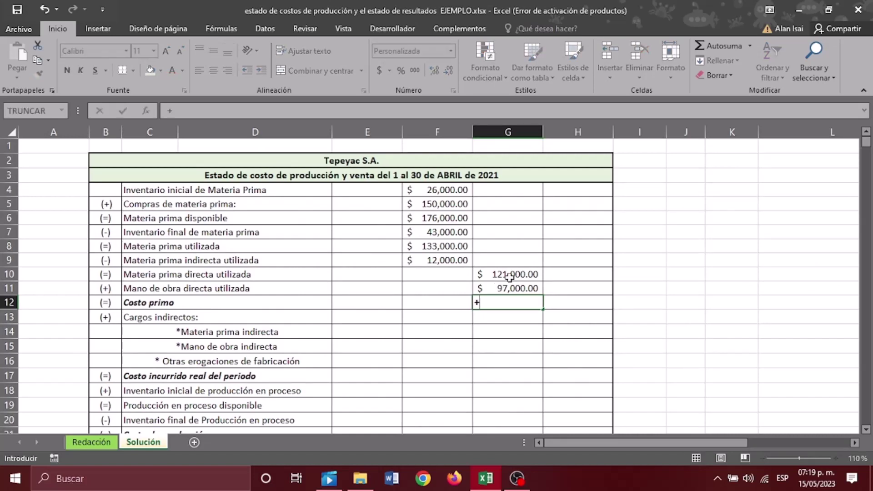
pyautogui.click(511, 273)
pyautogui.write('+G11')
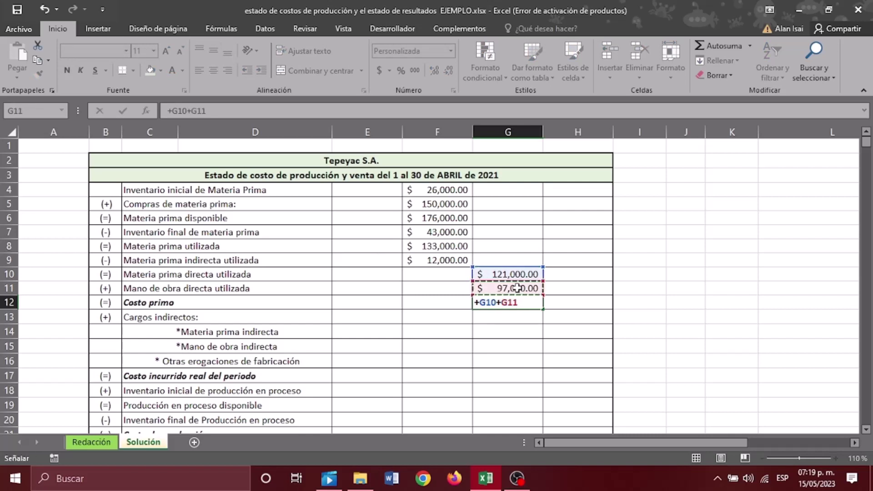
pyautogui.press('Return')
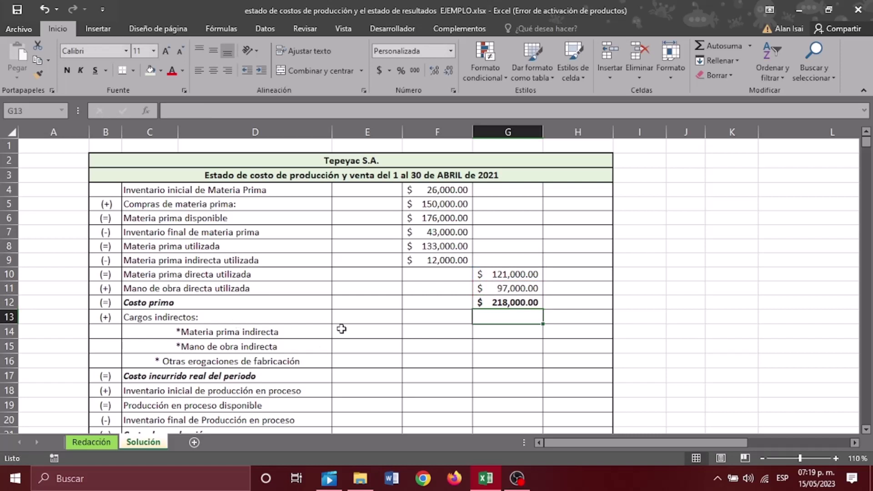
# Link the indirect charge Materia prima indirecta in E14 to its amount in Redacción C24
pyautogui.click(289, 332)
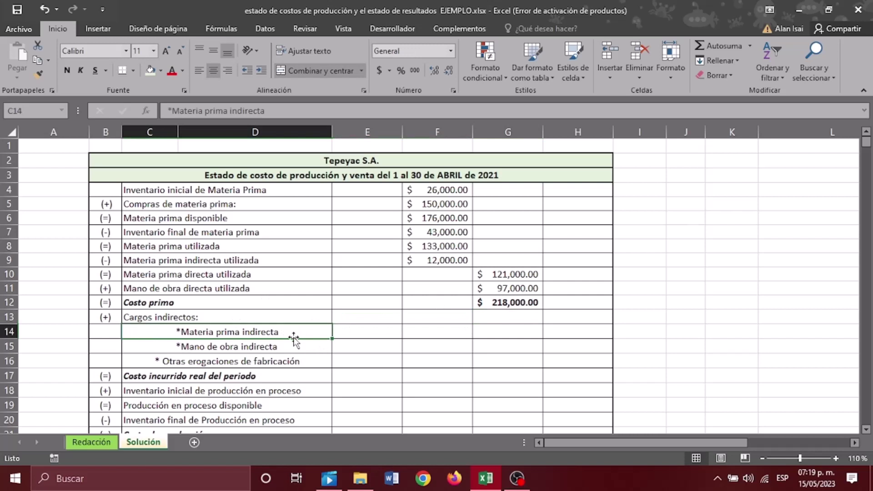
pyautogui.click(287, 348)
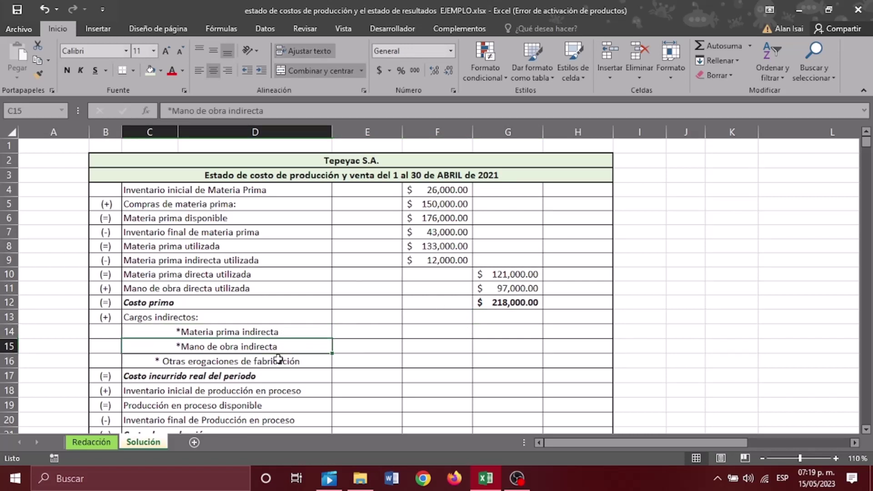
pyautogui.click(379, 327)
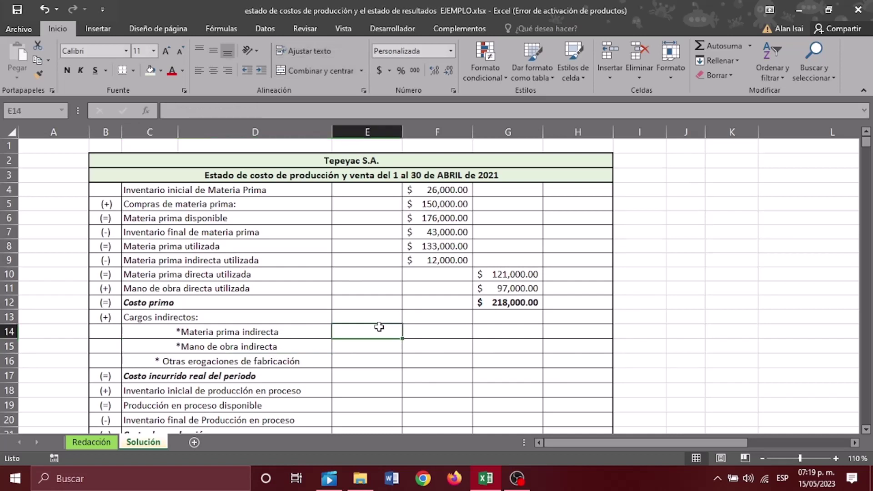
pyautogui.write('+')
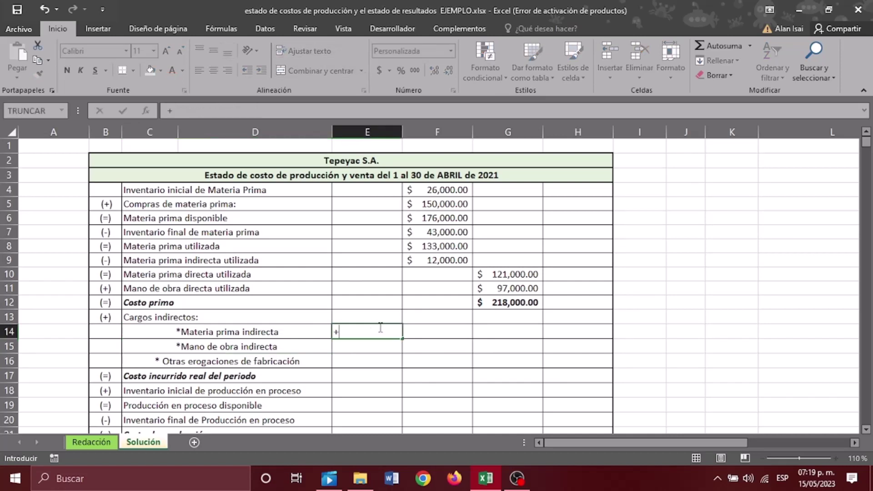
pyautogui.click(91, 442)
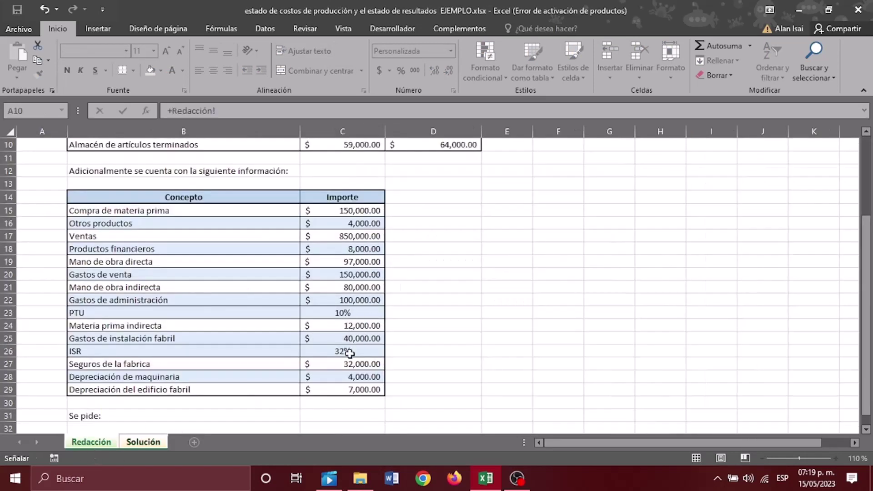
pyautogui.click(342, 326)
pyautogui.press('Return')
# Link the indirect charge Mano de obra indirecta in E15 to its amount in Redacción C21
pyautogui.write('+')
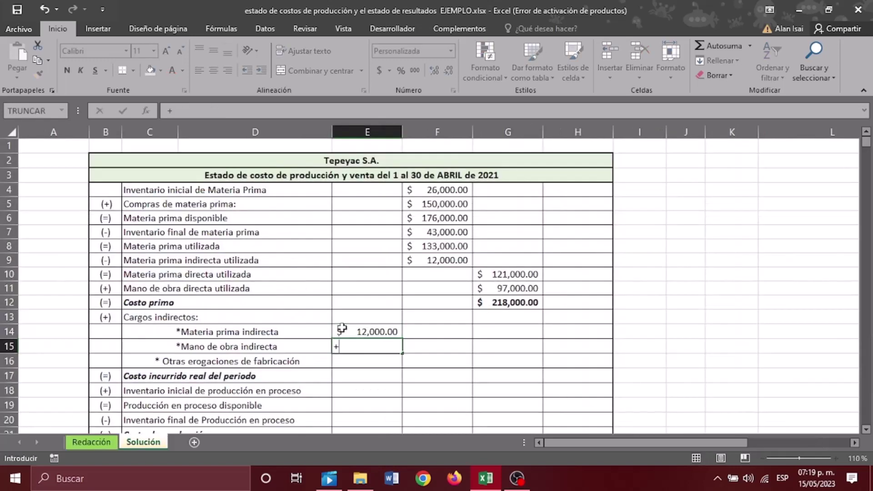
pyautogui.click(112, 441)
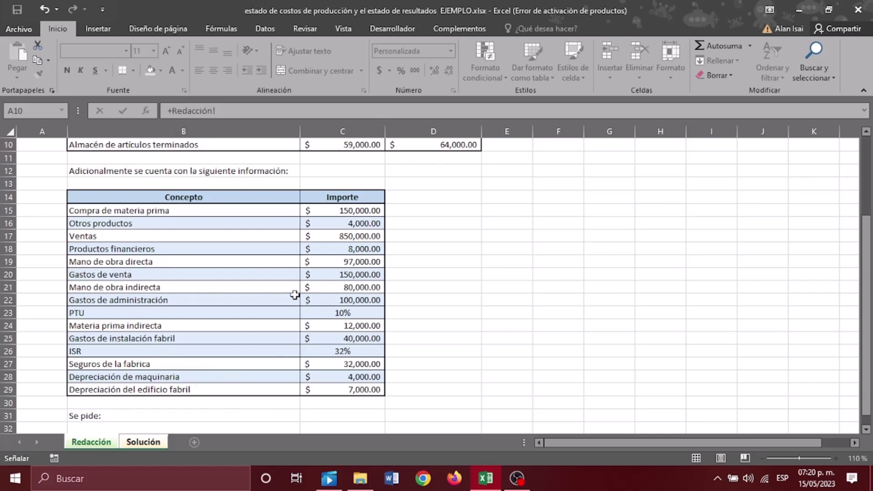
pyautogui.click(343, 288)
pyautogui.press('Return')
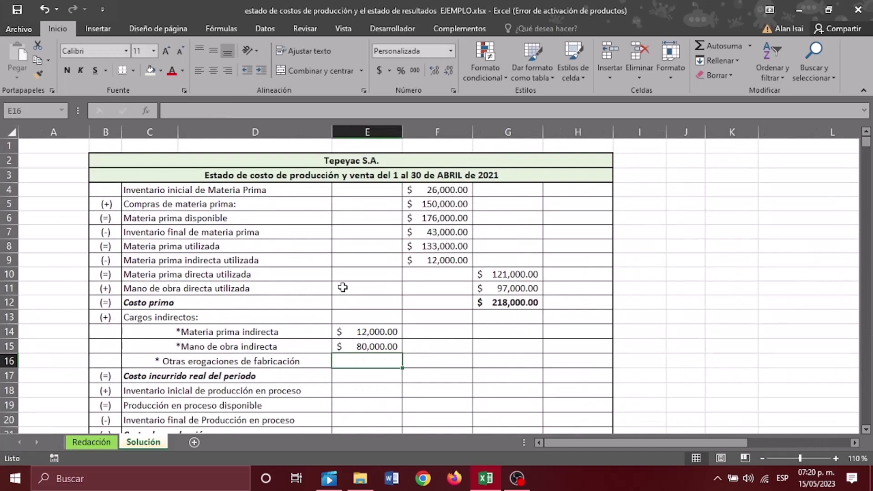
pyautogui.write('+Redacción!')
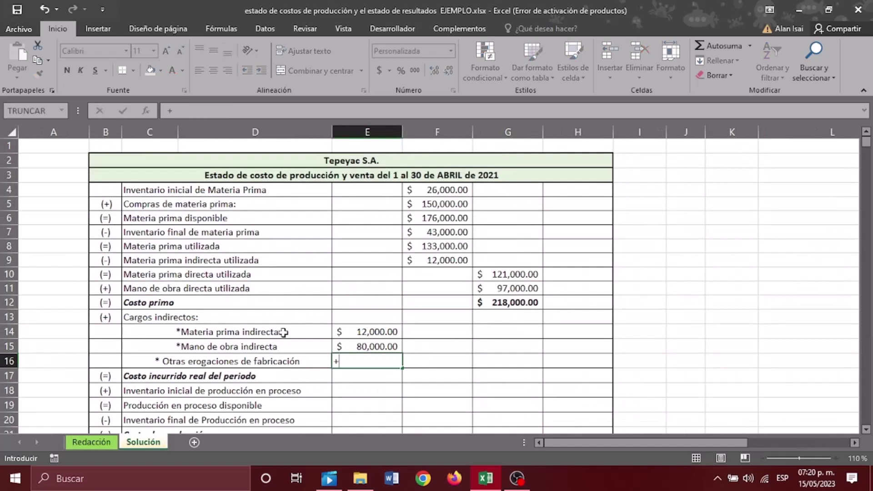
pyautogui.click(111, 444)
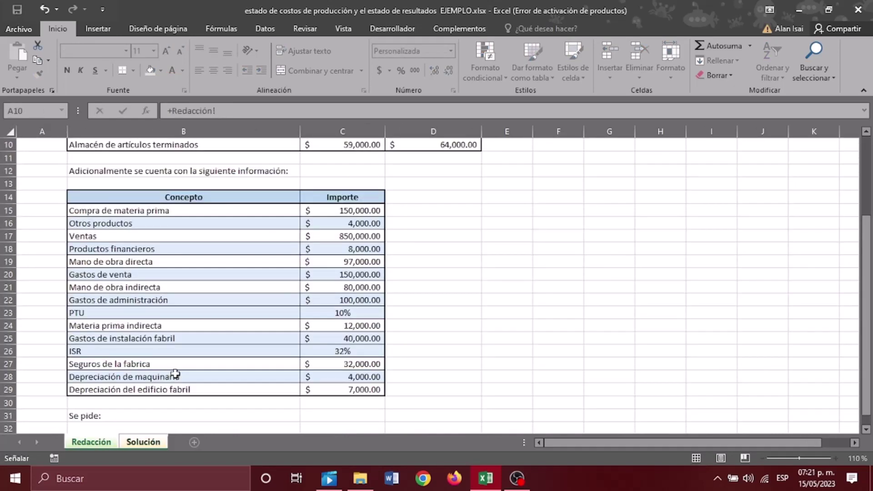
pyautogui.click(298, 132)
pyautogui.click(280, 110)
pyautogui.press('BackSpace')
pyautogui.press('BackSpace')
pyautogui.press('BackSpace')
pyautogui.press('BackSpace')
pyautogui.press('BackSpace')
pyautogui.press('BackSpace')
pyautogui.press('BackSpace')
pyautogui.press('BackSpace')
pyautogui.press('BackSpace')
pyautogui.press('BackSpace')
pyautogui.press('Escape')
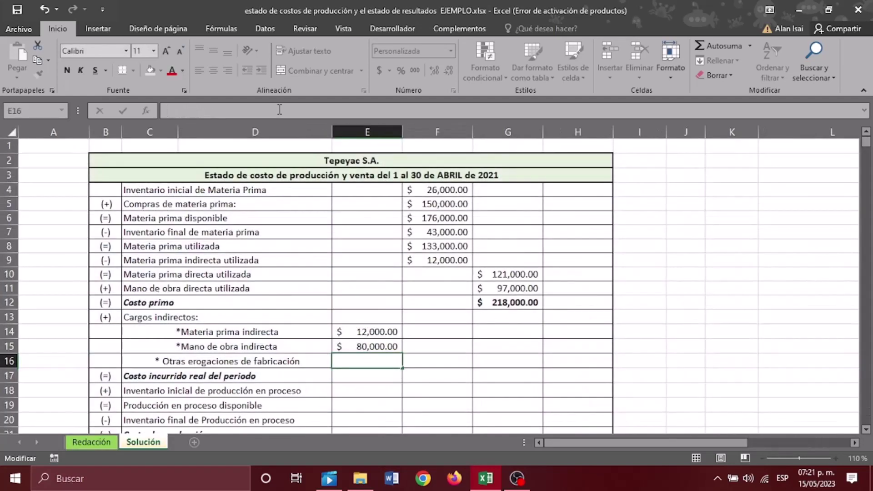
# Calculate Otras erogaciones de fabricación in E16 by adding Redacción C25, C29, C28 and C27 (installation, building depreciation, machinery depreciation, insurance)
pyautogui.write('+')
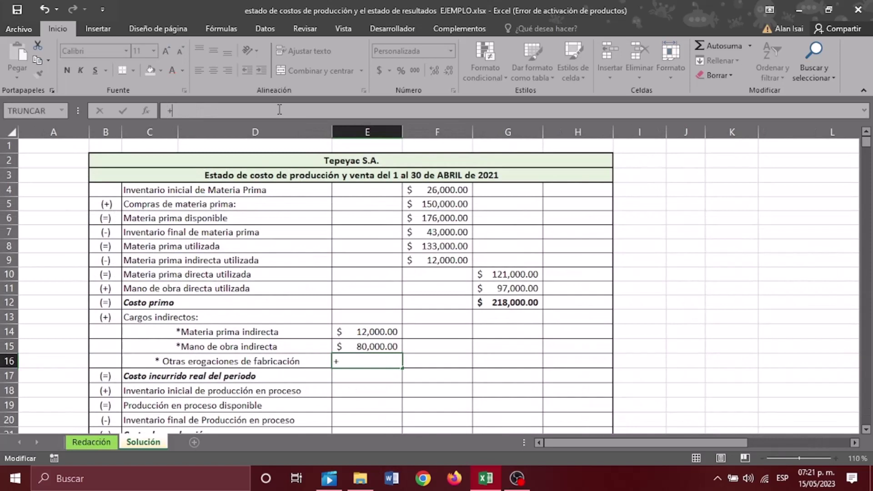
pyautogui.click(106, 450)
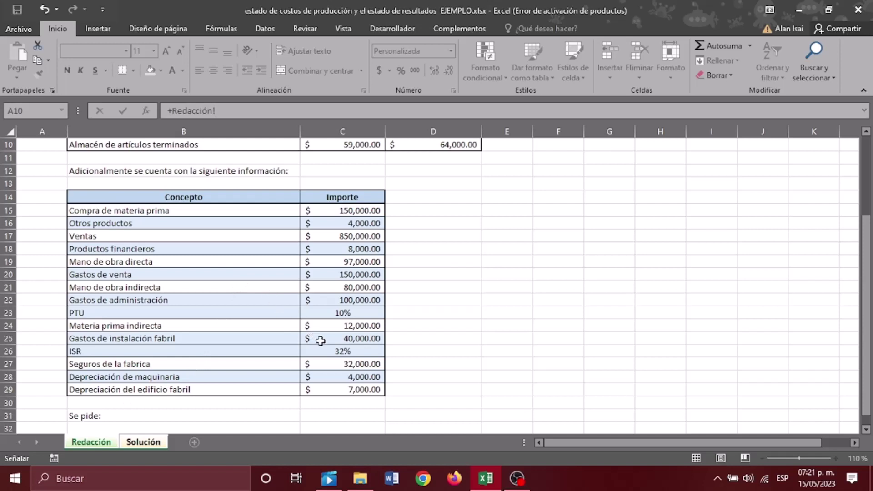
pyautogui.click(352, 340)
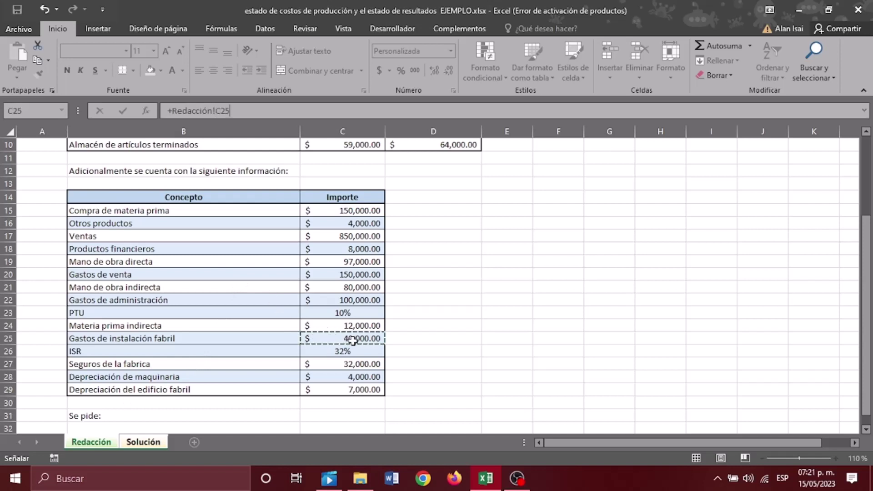
pyautogui.write('+')
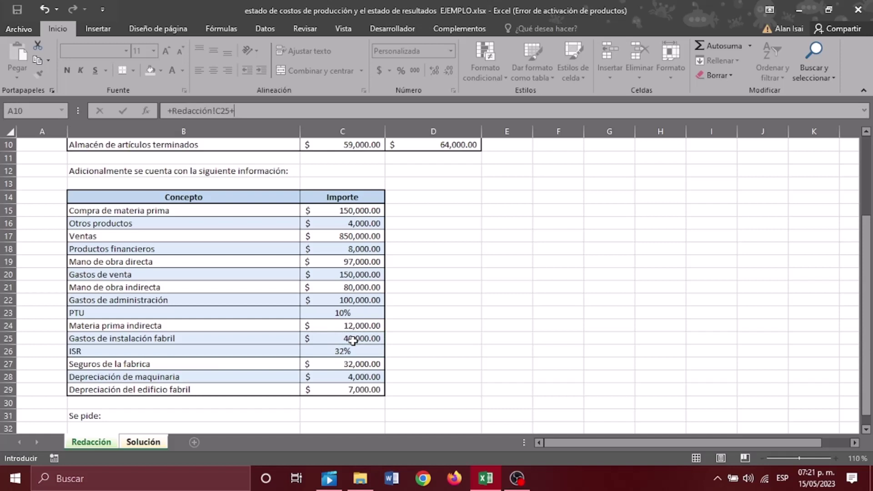
pyautogui.click(369, 390)
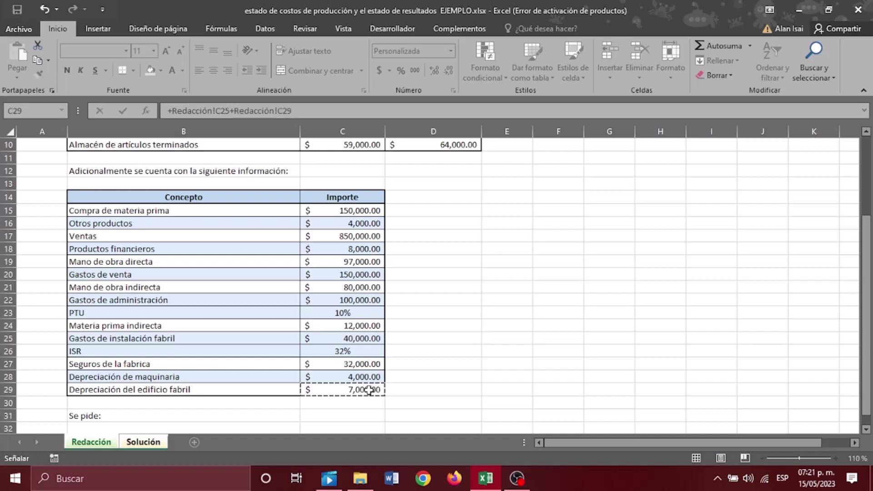
pyautogui.write('+')
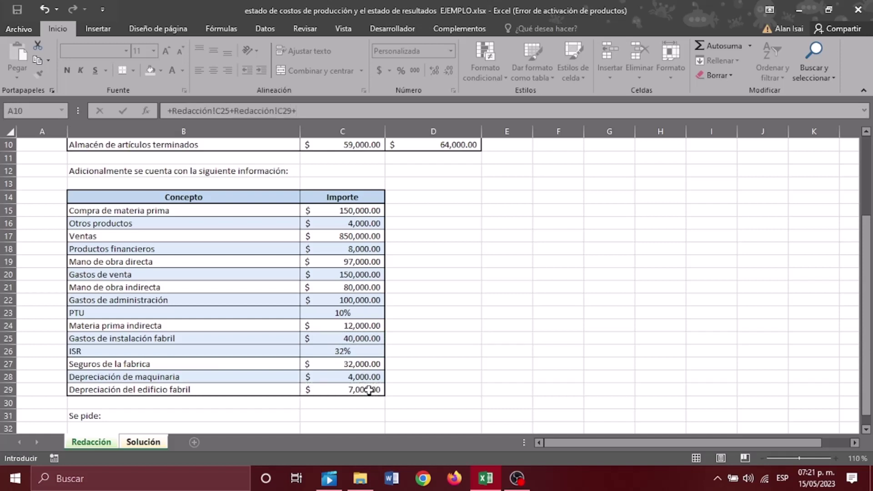
pyautogui.click(368, 377)
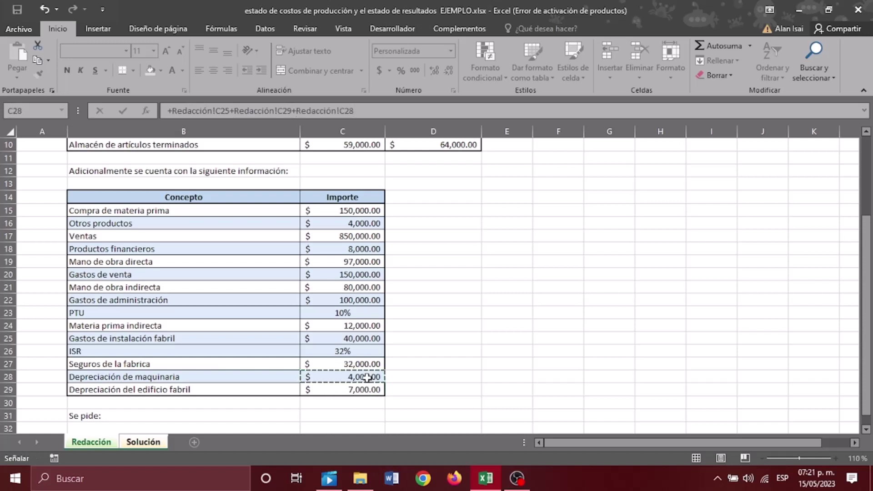
pyautogui.write('+')
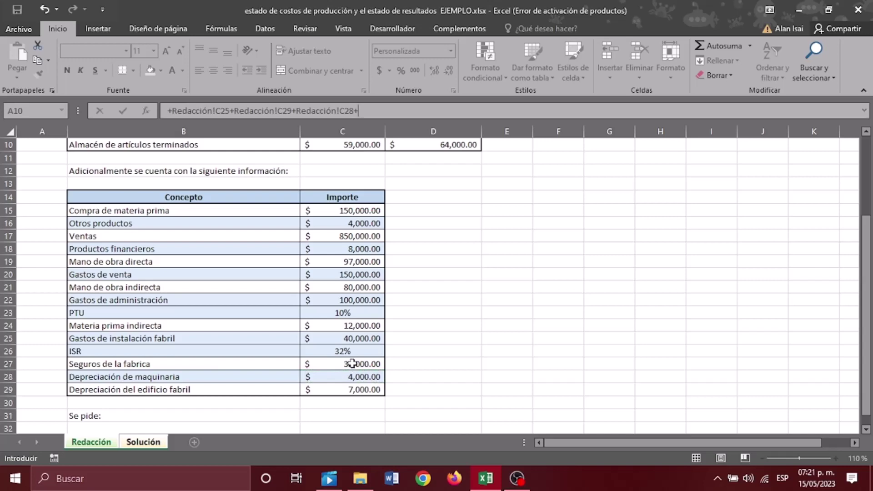
pyautogui.click(353, 362)
pyautogui.press('Return')
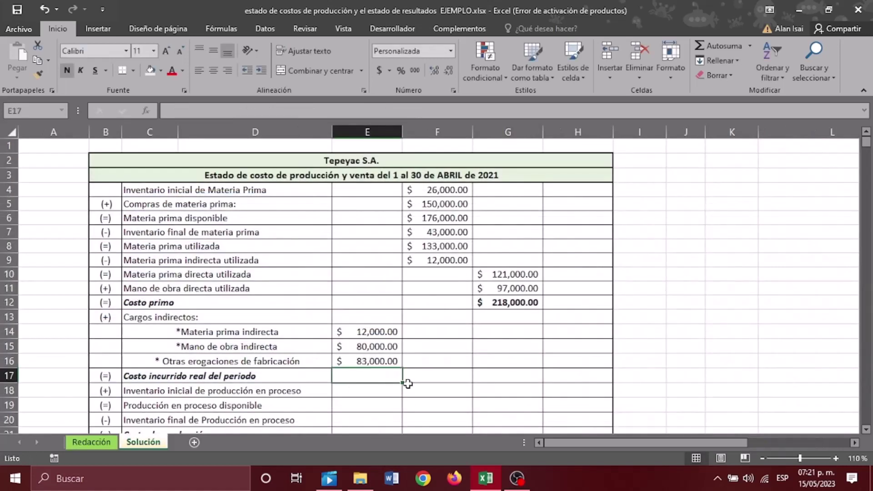
# Total the three indirect charges in F16 with the formula +E14+E15+E16
pyautogui.click(450, 364)
pyautogui.write('+')
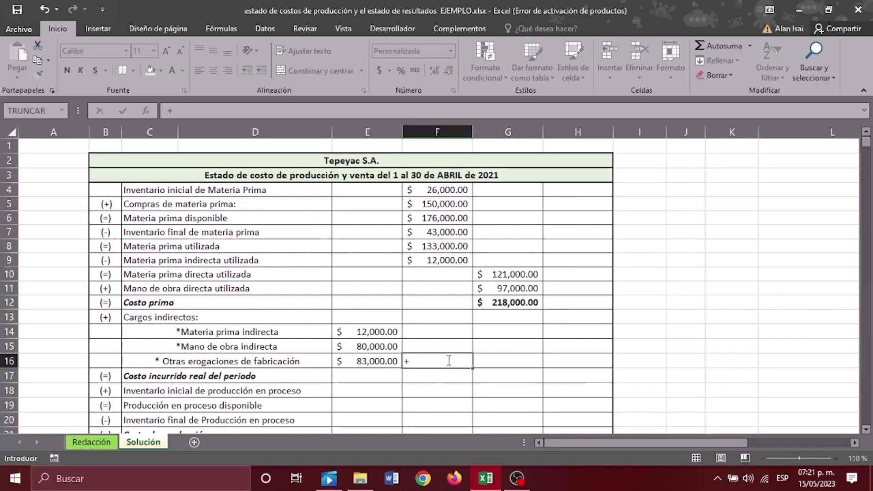
pyautogui.click(372, 332)
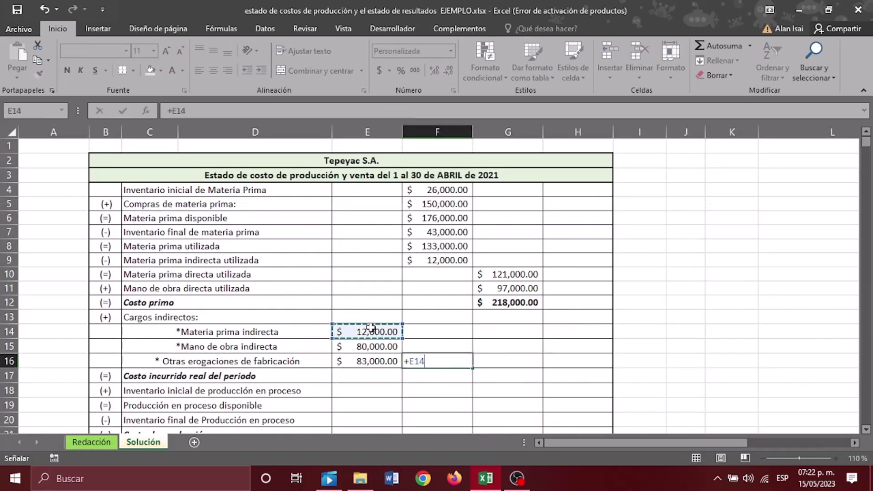
pyautogui.write('+')
pyautogui.click(369, 347)
pyautogui.write('+E15+')
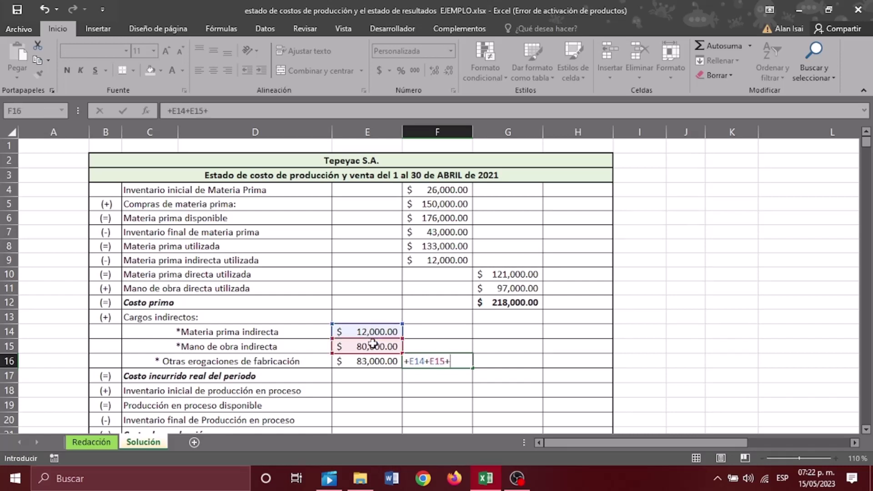
pyautogui.click(374, 362)
pyautogui.press('Return')
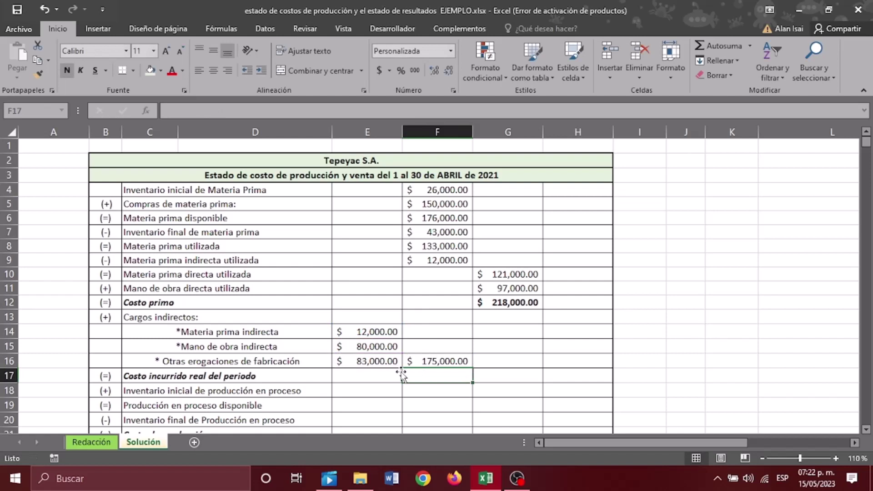
# Calculate Costo incurrido real del periodo in H17 as the sum +F16+G12
pyautogui.click(588, 374)
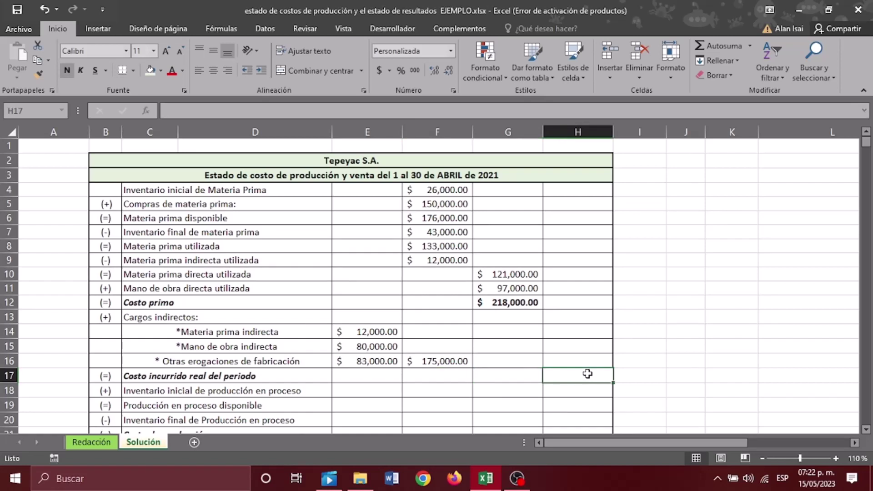
pyautogui.write('+')
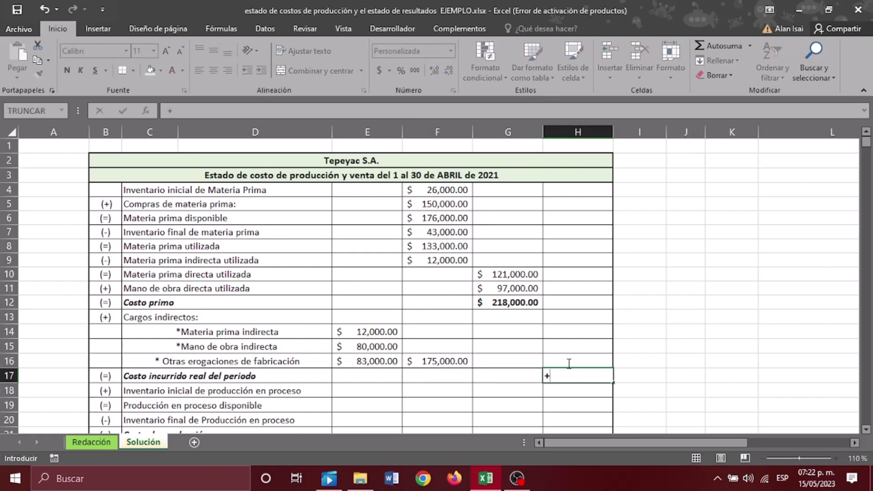
pyautogui.click(439, 361)
pyautogui.write('+')
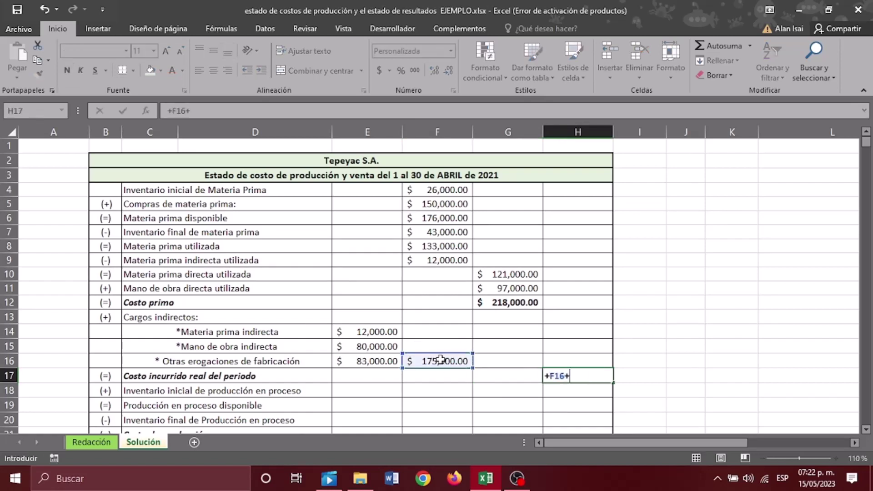
pyautogui.click(507, 303)
pyautogui.press('Return')
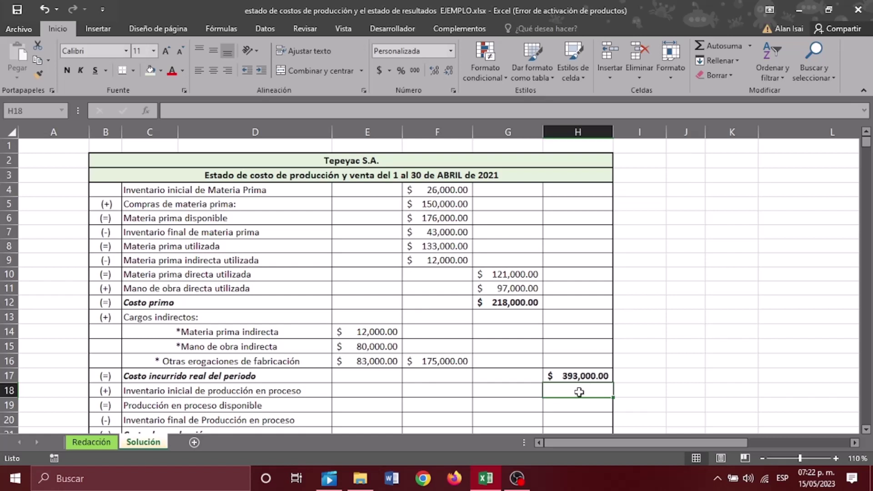
# Link Inventario inicial de producción en proceso in H18 to the initial work-in-process balance, Redacción C9
pyautogui.write('+')
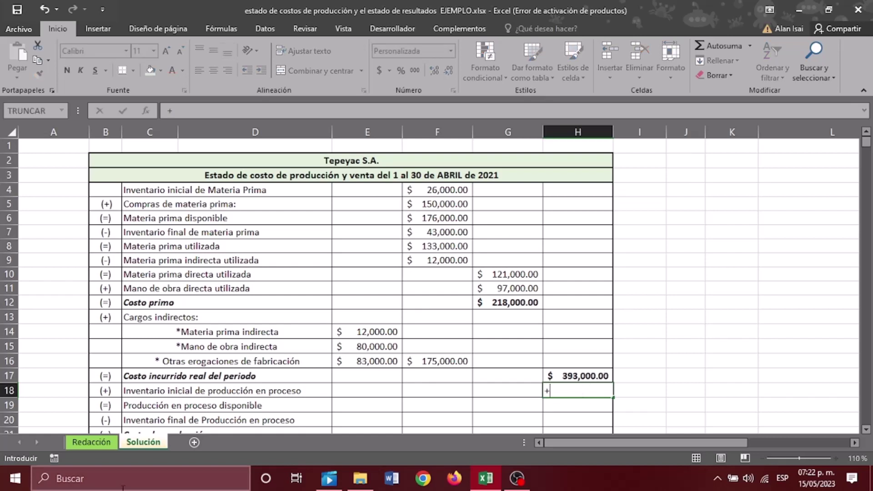
pyautogui.click(97, 444)
pyautogui.scroll(3, 98, 428)
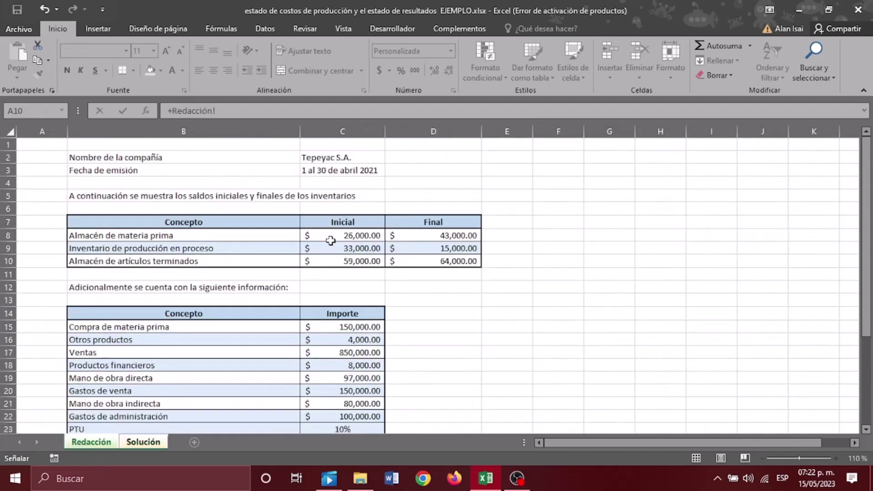
pyautogui.click(382, 247)
pyautogui.press('Return')
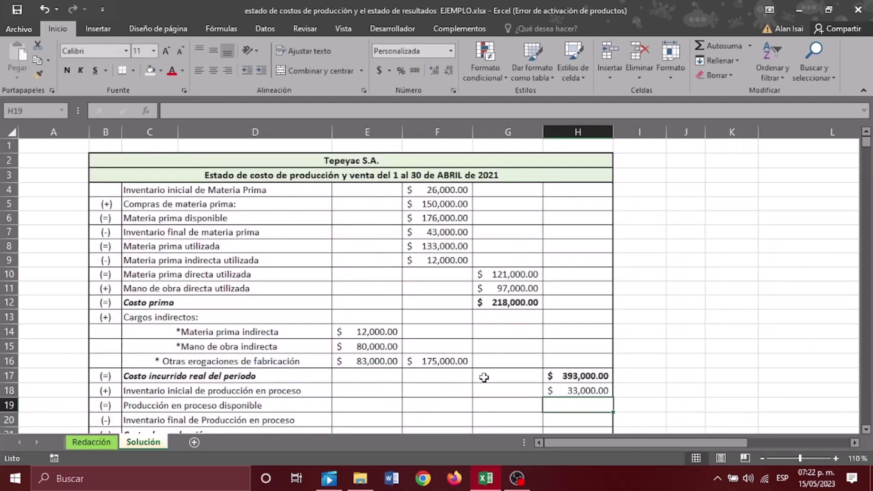
# Calculate Producción en proceso disponible in H19 as the sum +H17+H18
pyautogui.write('+')
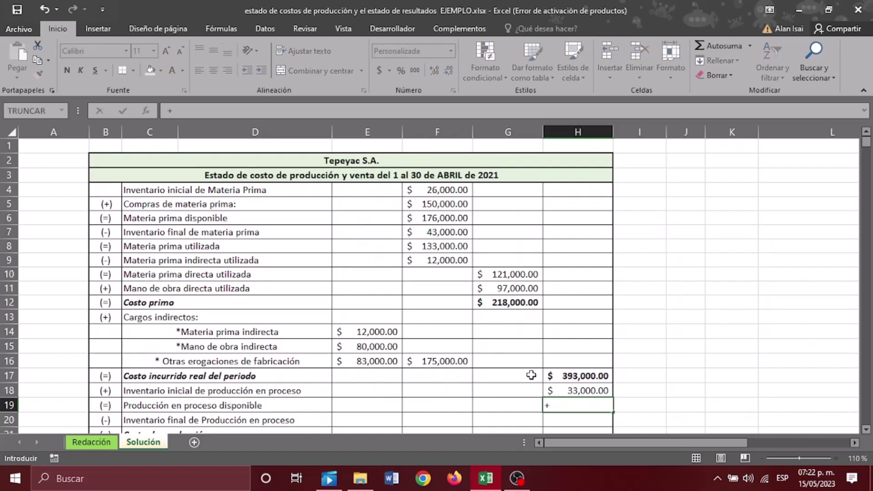
pyautogui.click(577, 379)
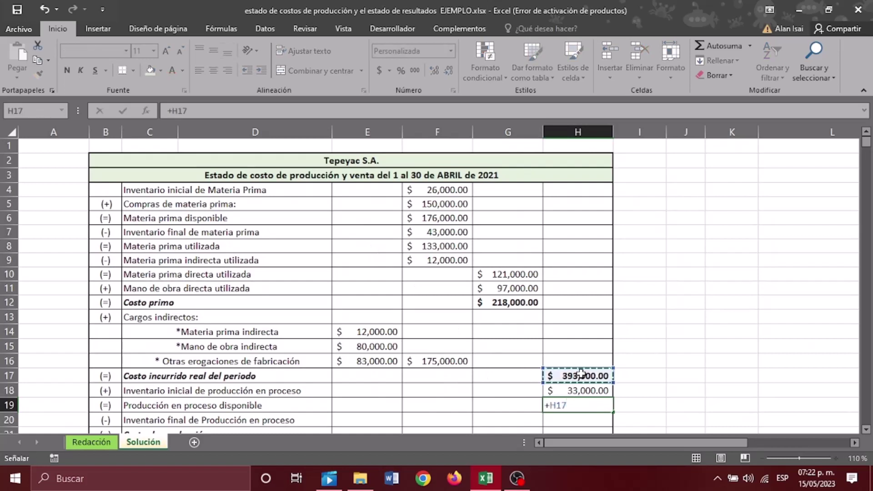
pyautogui.write('+')
pyautogui.click(582, 391)
pyautogui.press('Return')
# Link Inventario final de Producción en proceso in H20 to the final work-in-process balance, Redacción D9
pyautogui.scroll(-1, 582, 390)
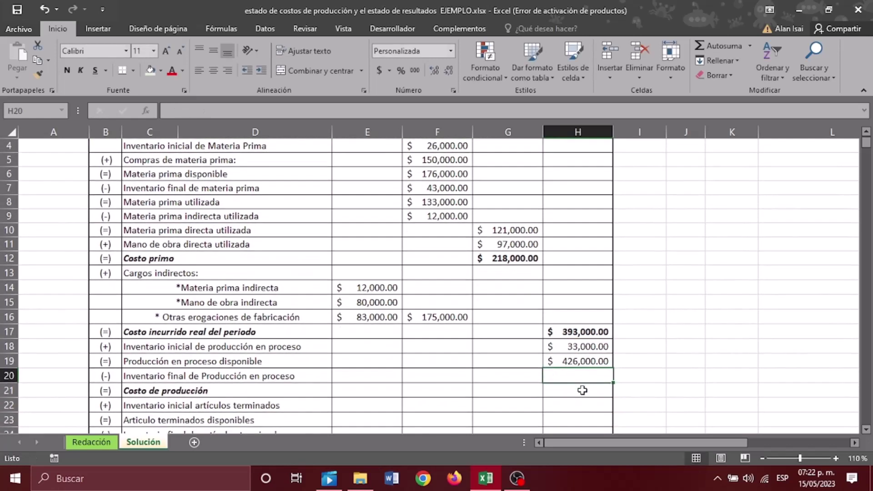
pyautogui.write('+')
pyautogui.click(91, 442)
pyautogui.click(436, 248)
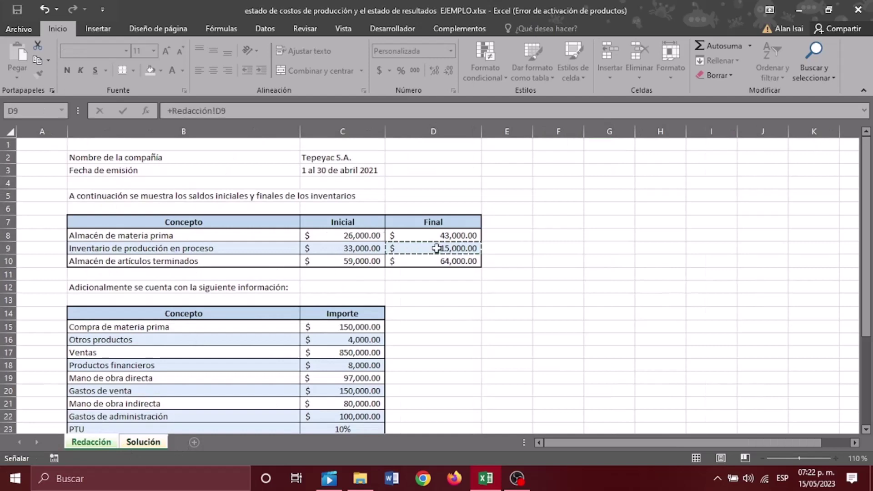
pyautogui.press('Return')
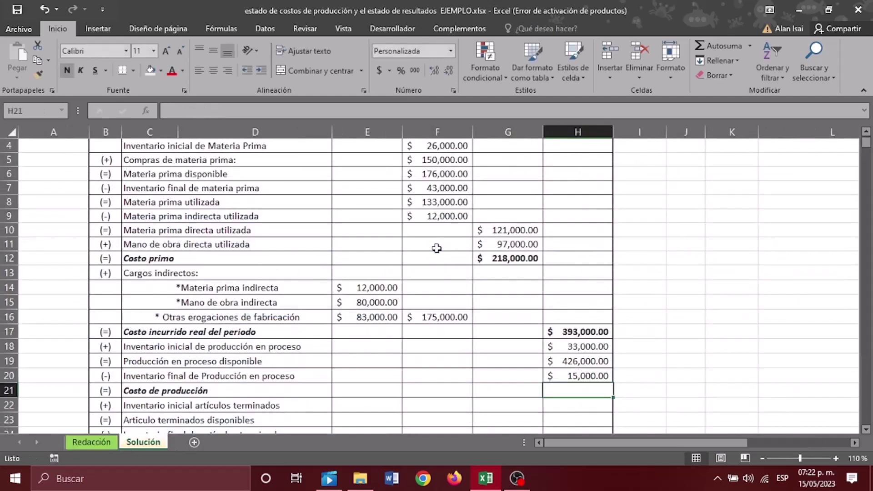
# Calculate Costo de producción in H21 with the formula +H19-H20
pyautogui.write('+')
pyautogui.click(565, 362)
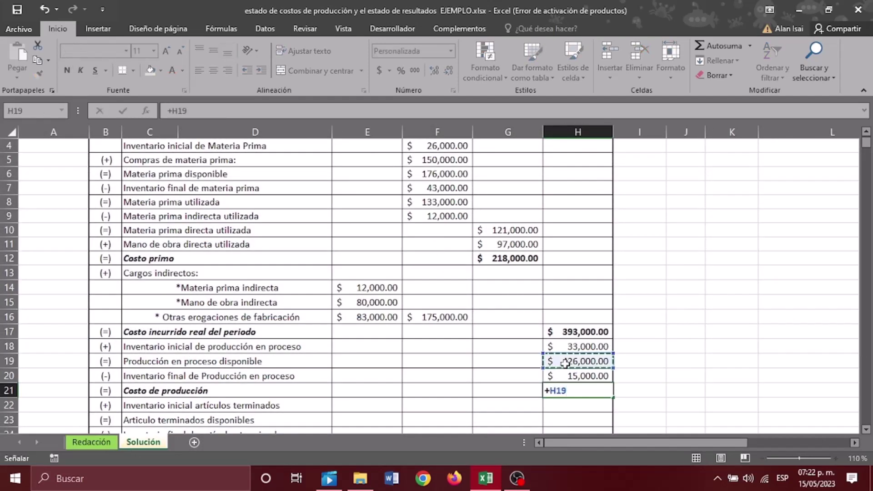
pyautogui.write('-')
pyautogui.click(569, 376)
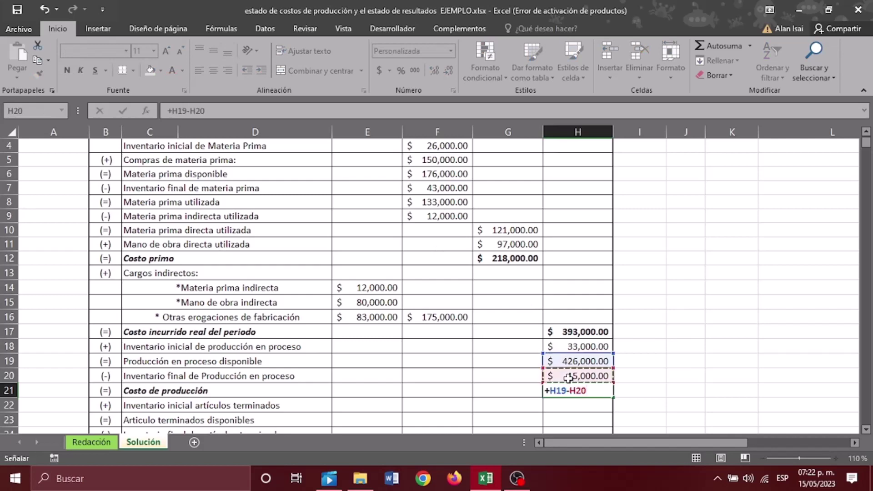
pyautogui.press('Return')
# Link Inventario inicial artículos terminados in H22 to the initial finished-goods balance, Redacción C10
pyautogui.scroll(-1, 568, 378)
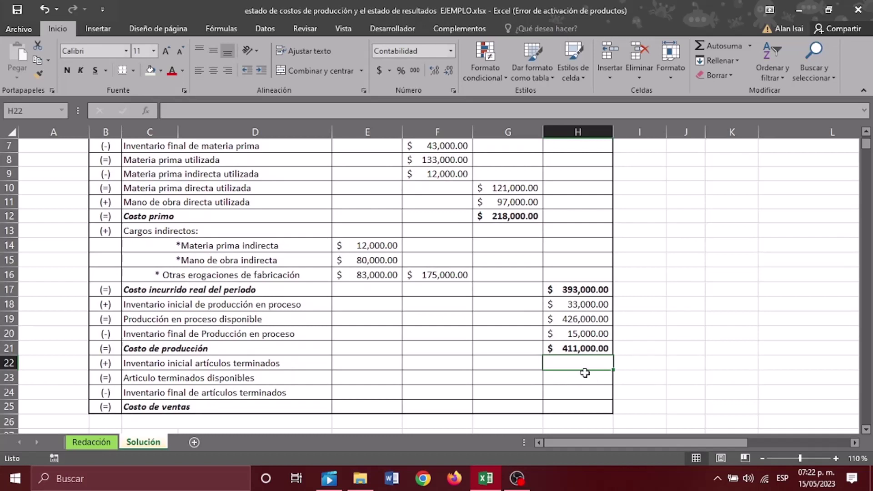
pyautogui.write('+')
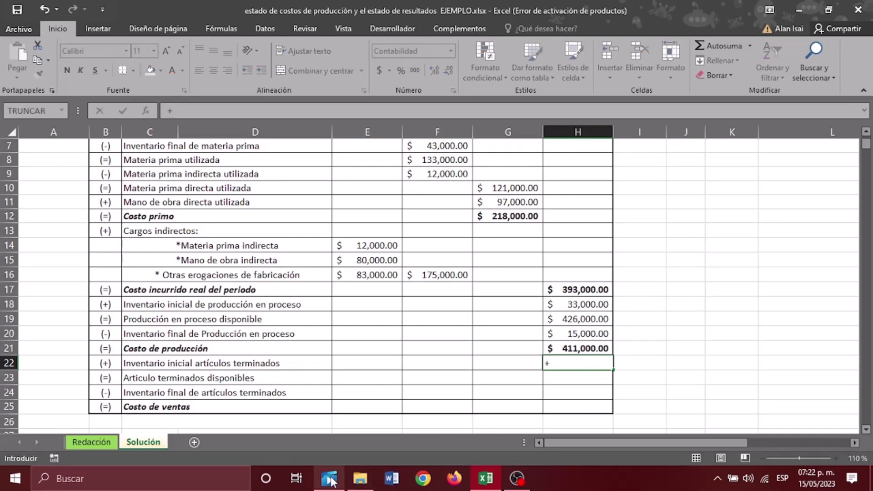
pyautogui.click(101, 441)
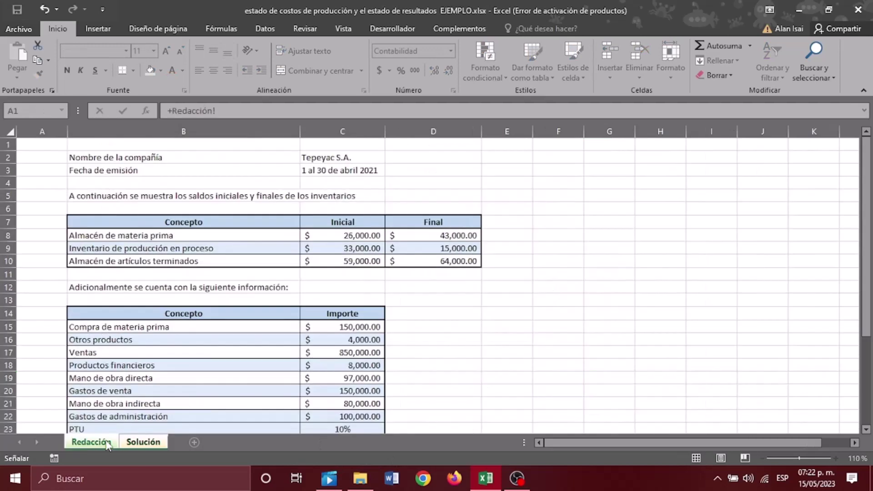
pyautogui.click(358, 262)
pyautogui.press('Return')
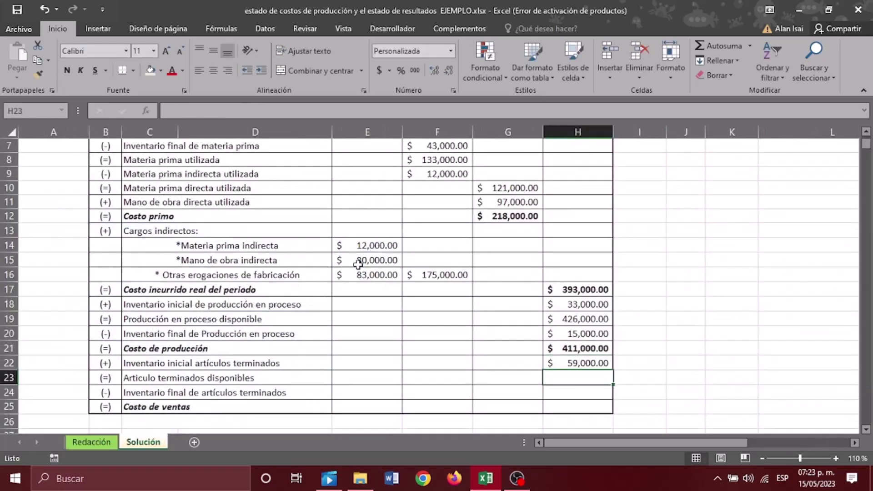
# Calculate Articulo terminados disponibles in H23 as the sum +H21+H22
pyautogui.write('+')
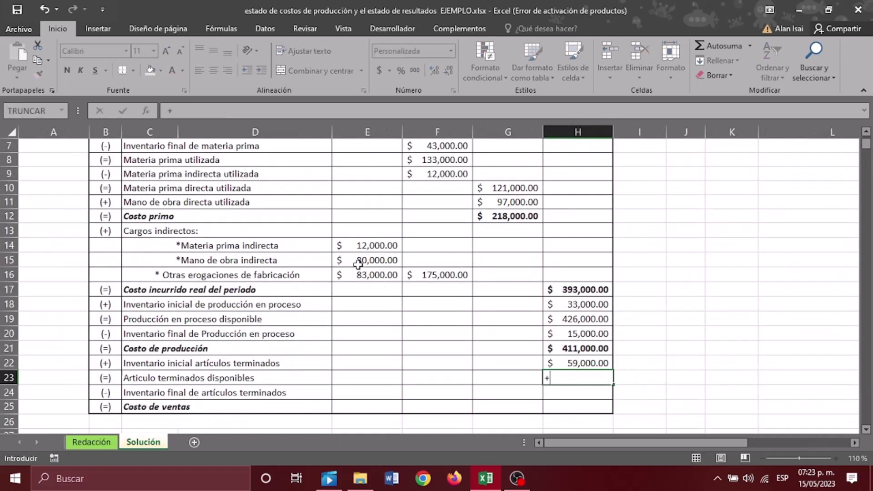
pyautogui.click(571, 348)
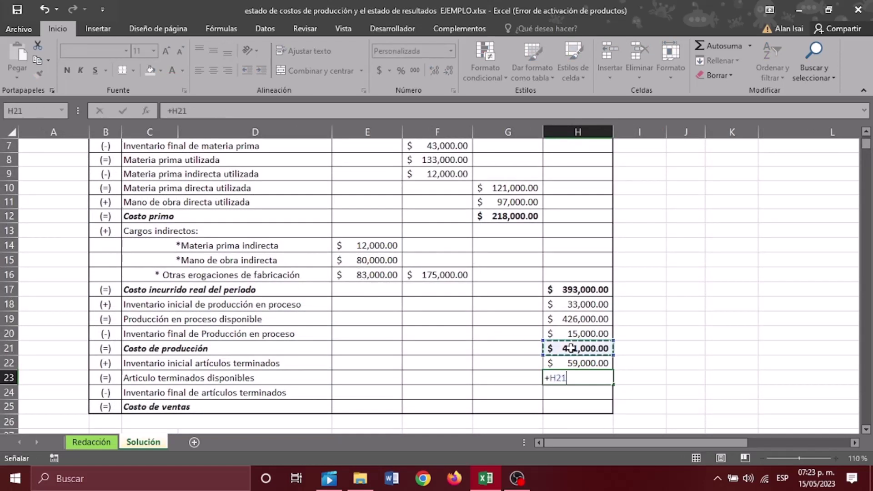
pyautogui.write('+')
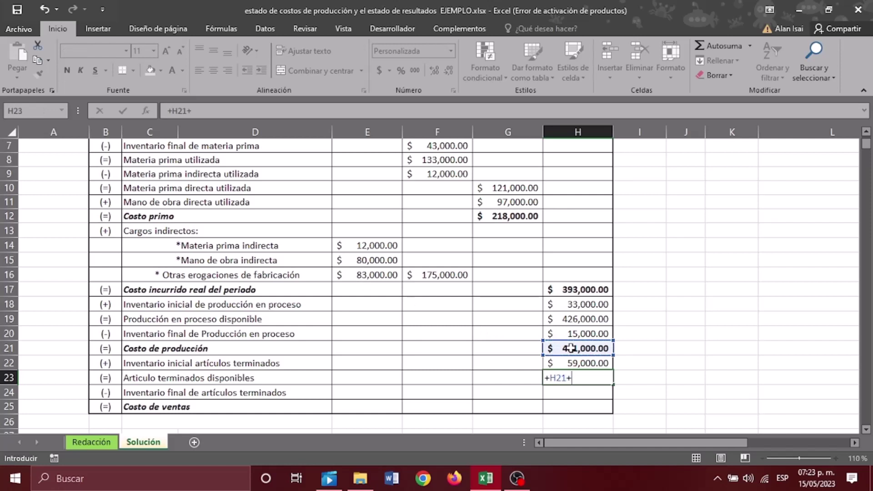
pyautogui.click(597, 362)
pyautogui.press('Return')
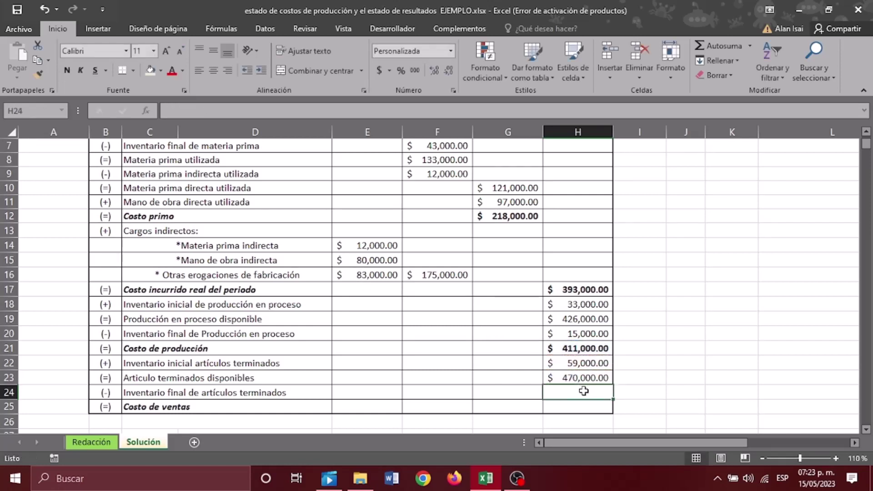
# Link Inventario final de artículos terminados in H24 to the final finished-goods balance, Redacción D10
pyautogui.write('+')
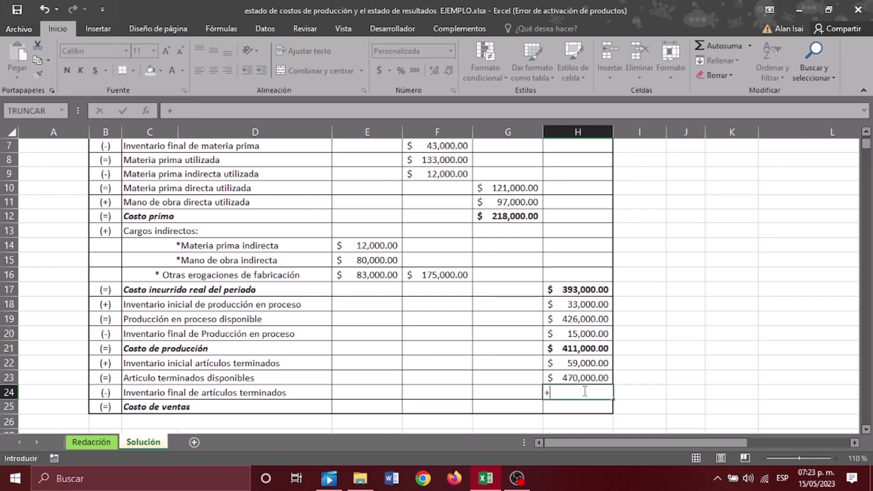
pyautogui.click(98, 445)
pyautogui.click(427, 258)
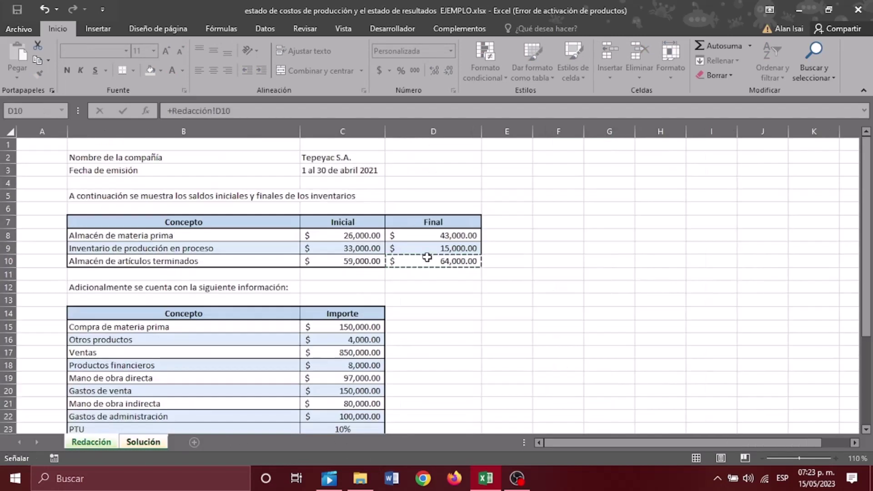
pyautogui.press('Return')
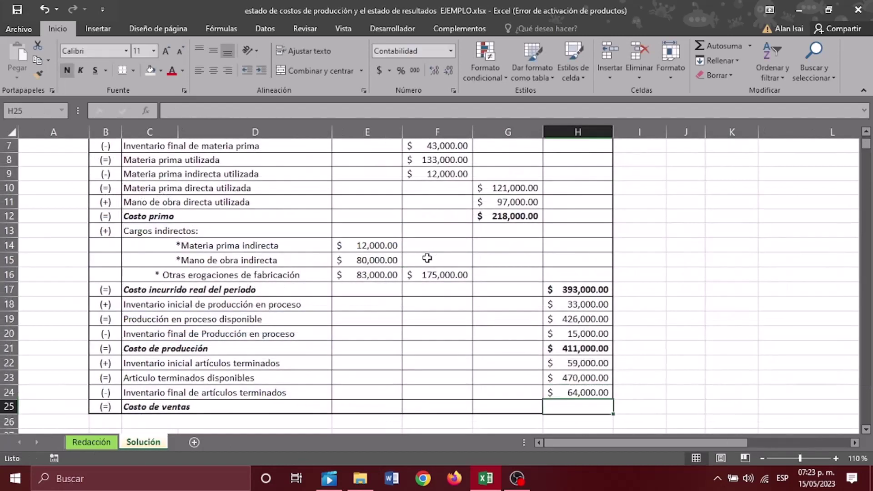
# Calculate Costo de ventas in H25 with the formula +H23-H24
pyautogui.write('+')
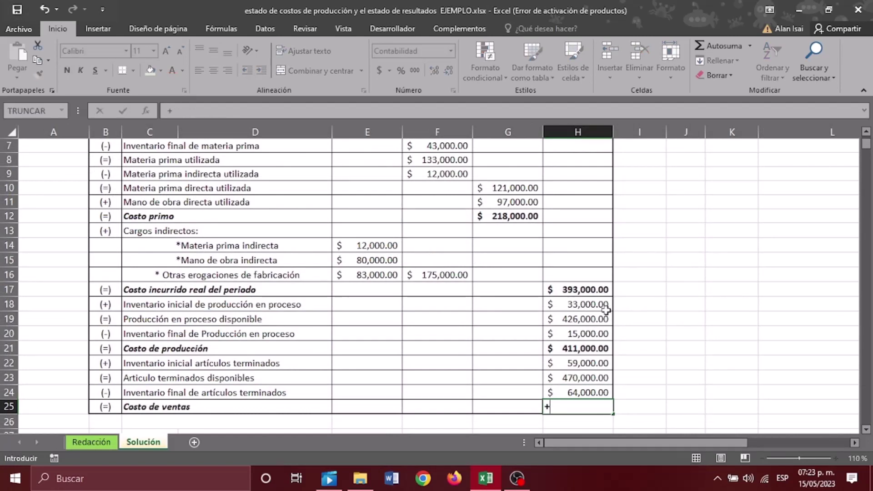
pyautogui.click(573, 378)
pyautogui.write('-')
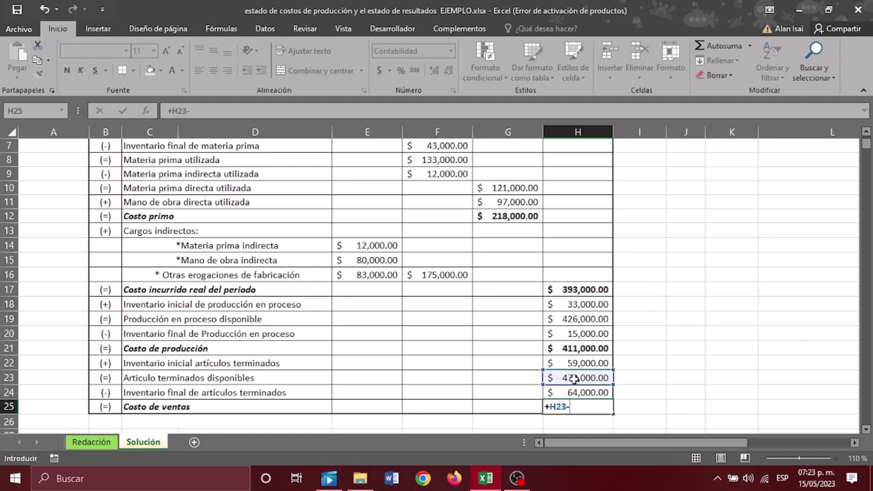
pyautogui.click(572, 393)
pyautogui.press('Return')
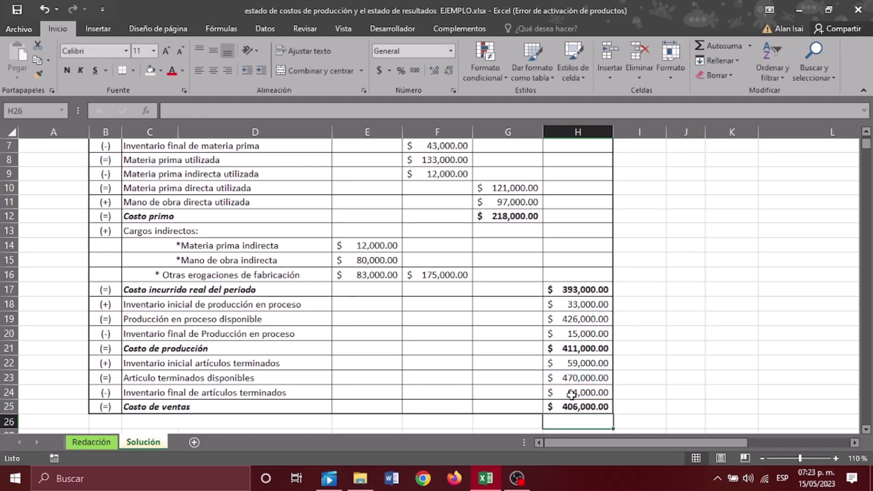
# Highlight the Costo de ventas row from C25 to H25 with a yellow fill
pyautogui.moveTo(124, 407); pyautogui.dragTo(569, 412)
pyautogui.click(161, 71)
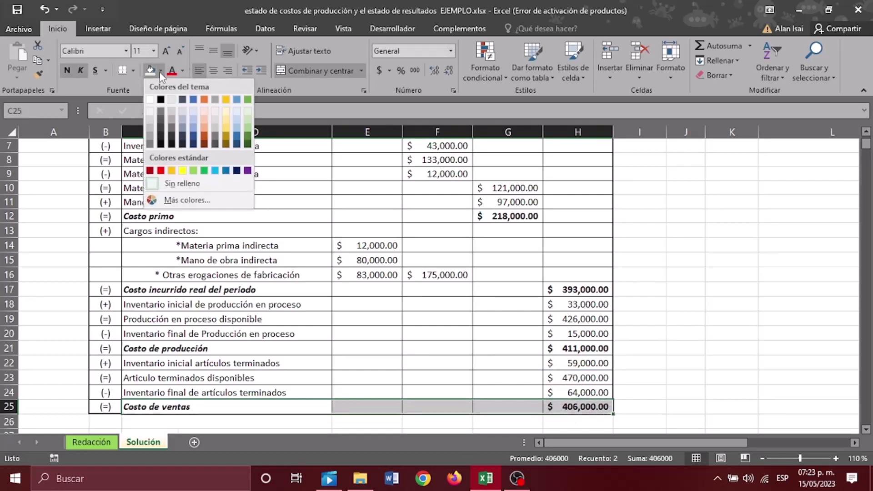
pyautogui.click(182, 171)
pyautogui.click(684, 319)
# Link Ventas in F30 of the income statement to the sales amount, Redacción C17
pyautogui.scroll(-3, 686, 318)
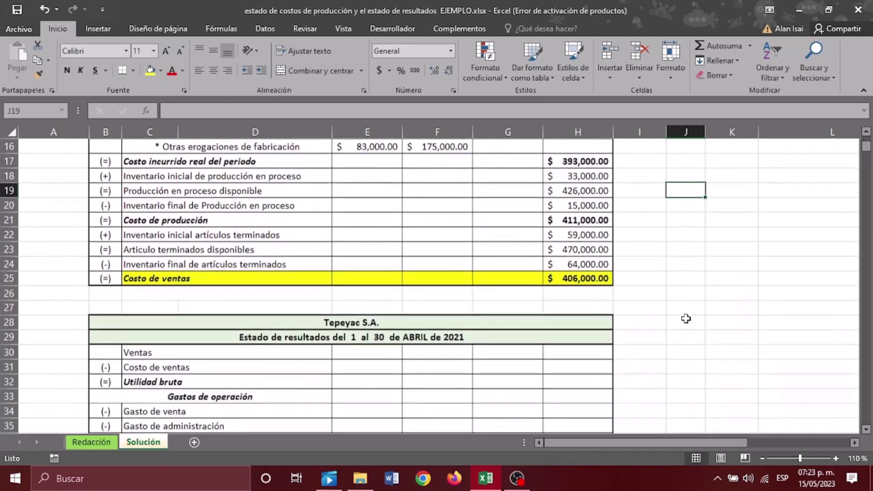
pyautogui.scroll(-2, 686, 318)
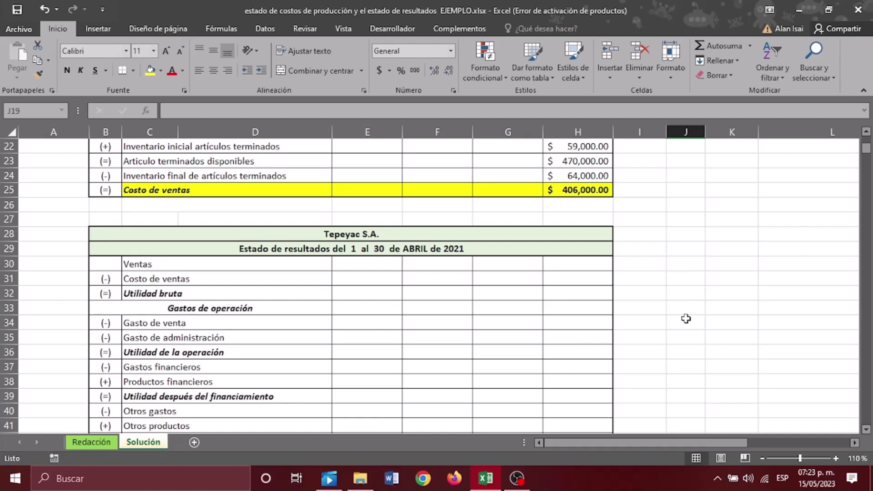
pyautogui.click(435, 262)
pyautogui.write('+')
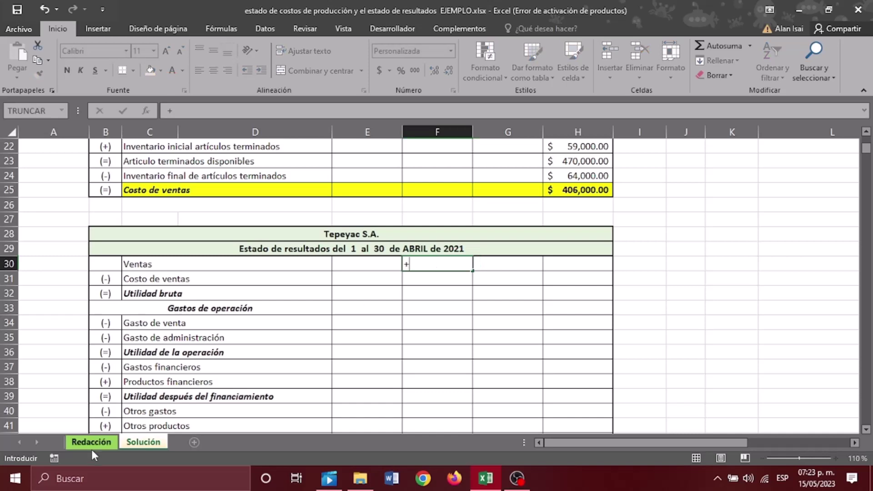
pyautogui.click(91, 442)
pyautogui.scroll(-1, 221, 328)
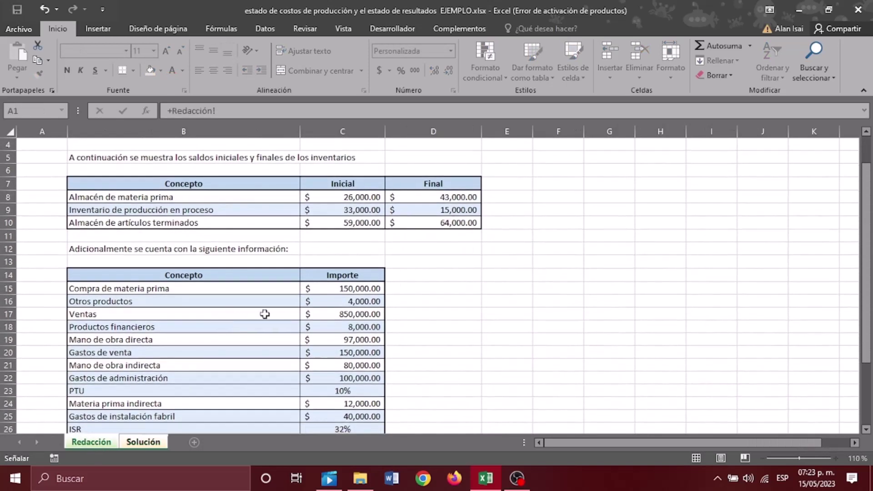
pyautogui.click(327, 318)
pyautogui.press('Return')
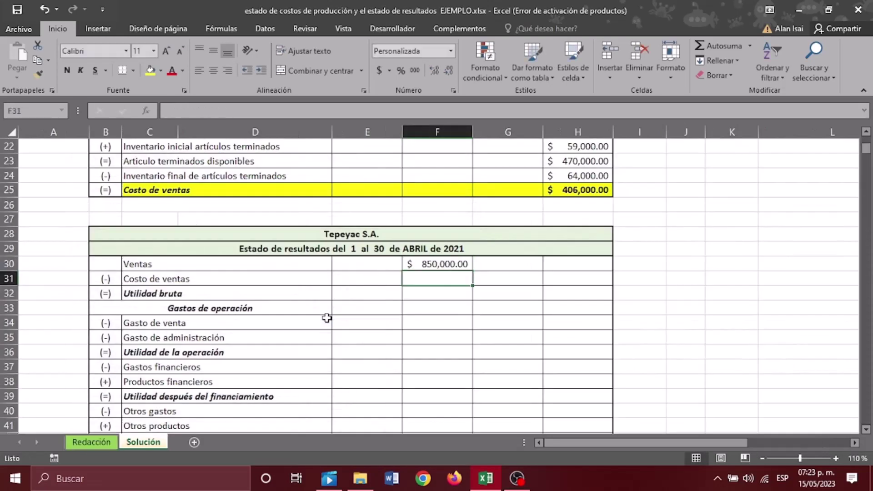
# Link the income statement's Costo de ventas in F31 to the cost of sales in H25
pyautogui.write('+')
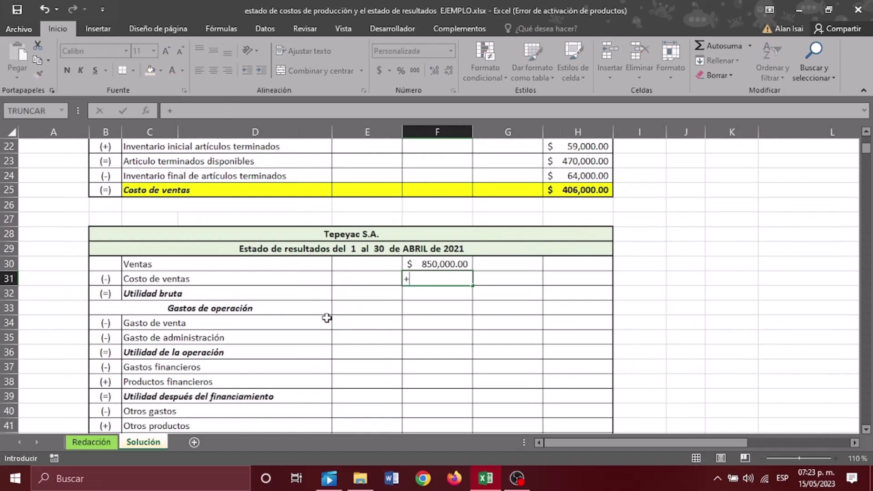
pyautogui.click(576, 189)
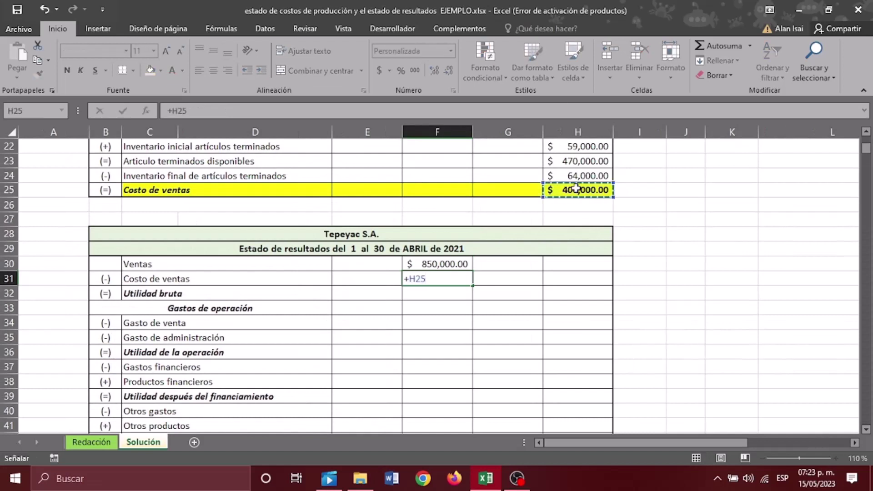
pyautogui.press('Return')
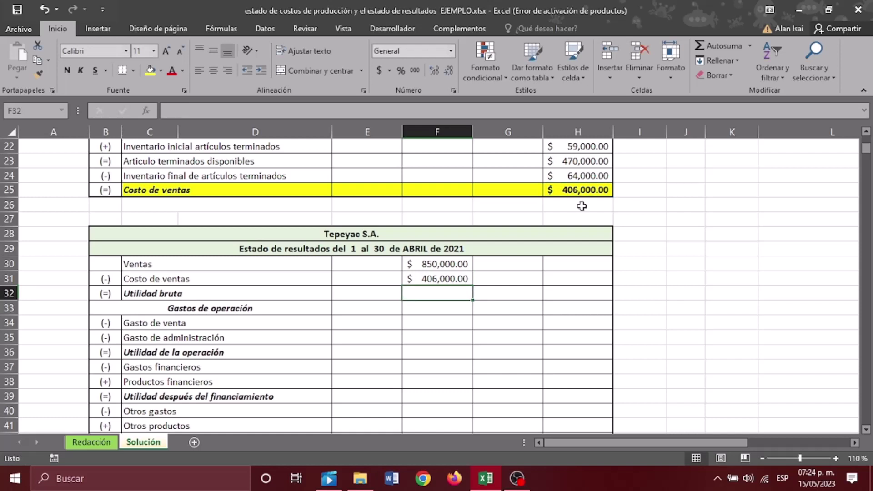
# Calculate Utilidad bruta in G32 with the formula +F30-F31
pyautogui.click(503, 293)
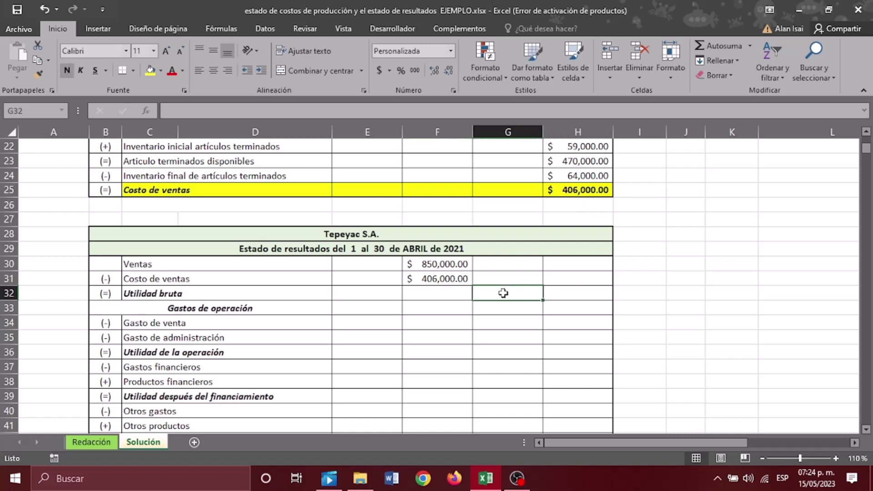
pyautogui.write('+')
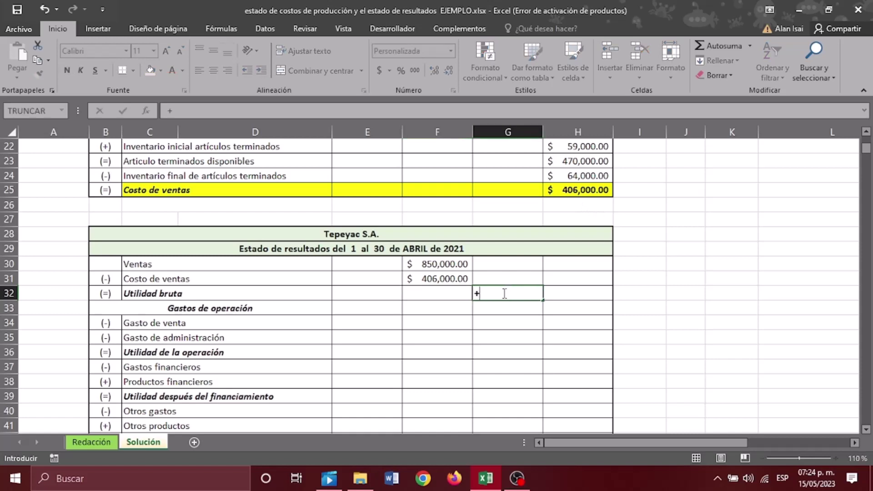
pyautogui.click(433, 264)
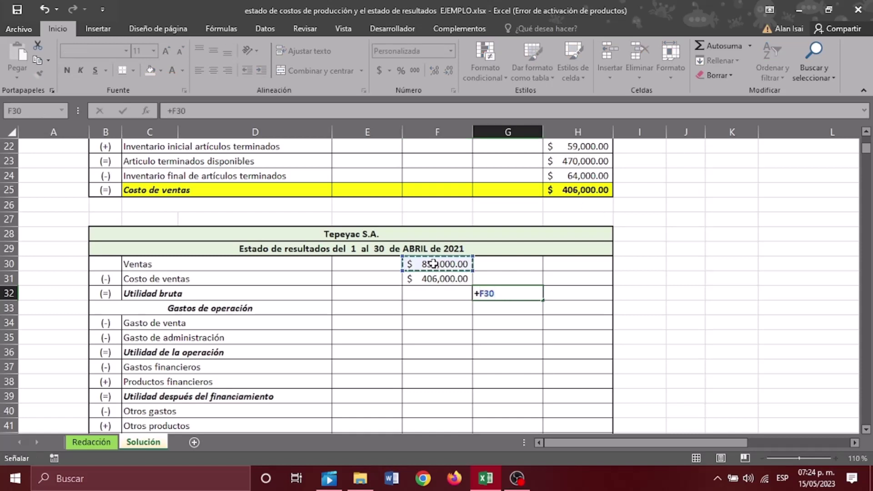
pyautogui.write('-')
pyautogui.click(449, 275)
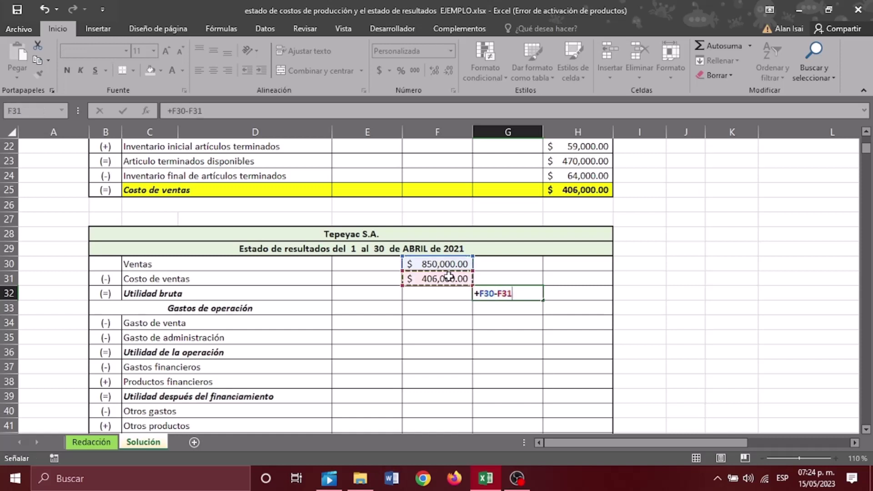
pyautogui.press('Return')
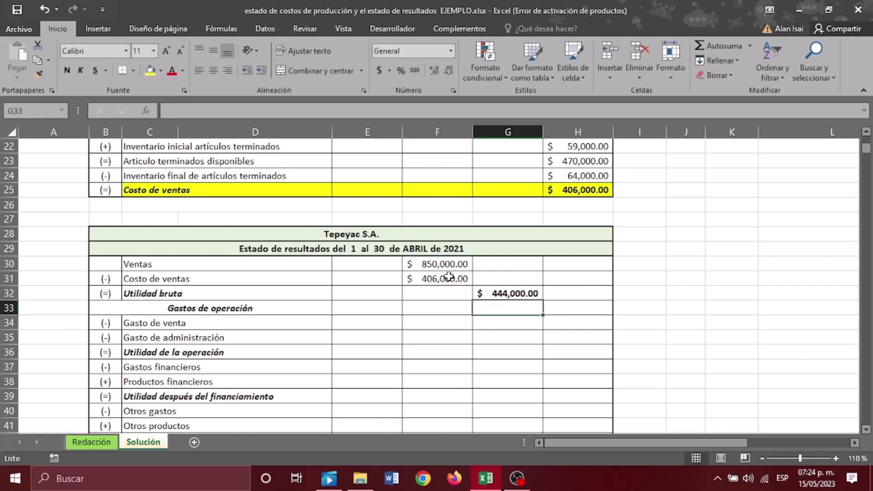
# Link Gasto de venta in F34 to the selling expenses amount, Redacción C20
pyautogui.click(425, 318)
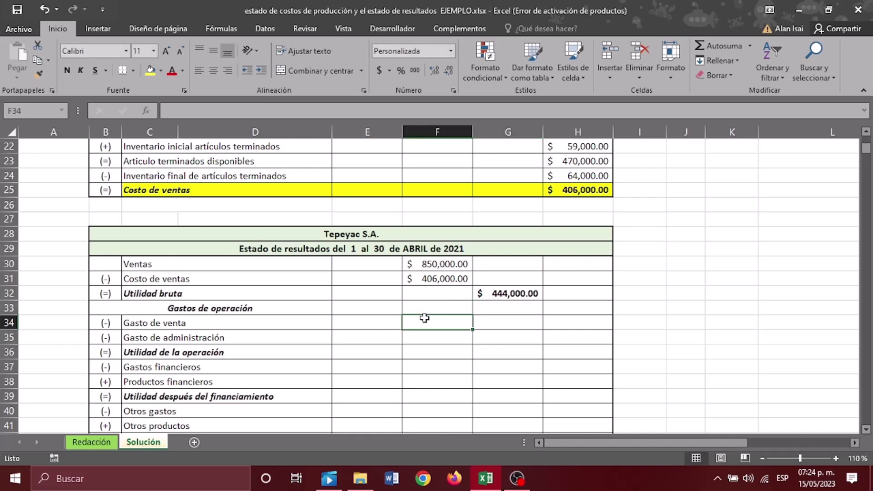
pyautogui.write('+')
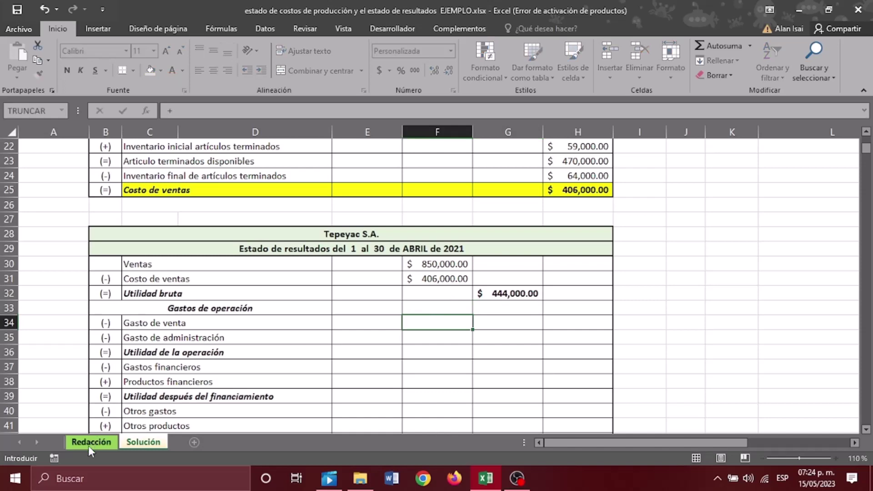
pyautogui.click(90, 442)
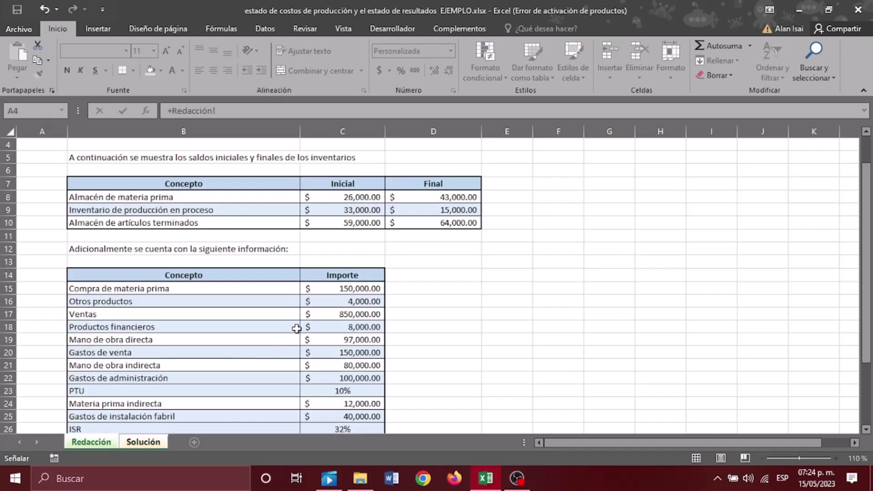
pyautogui.scroll(-2, 308, 364)
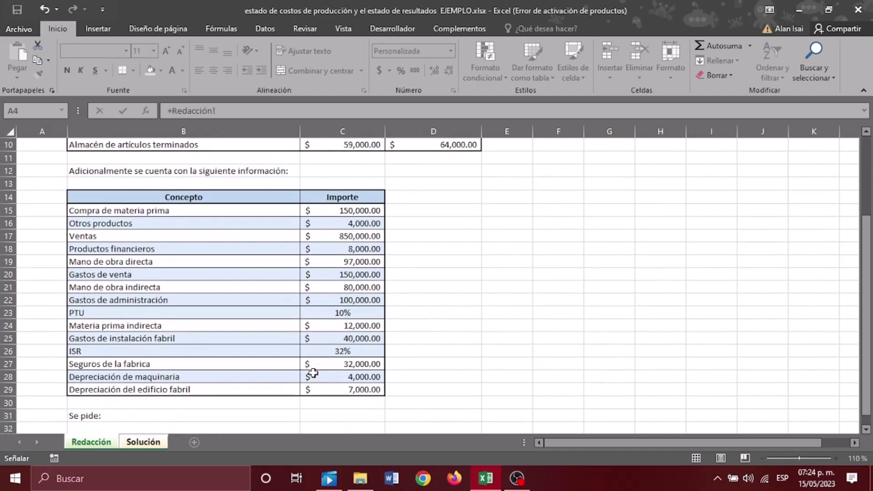
pyautogui.click(341, 276)
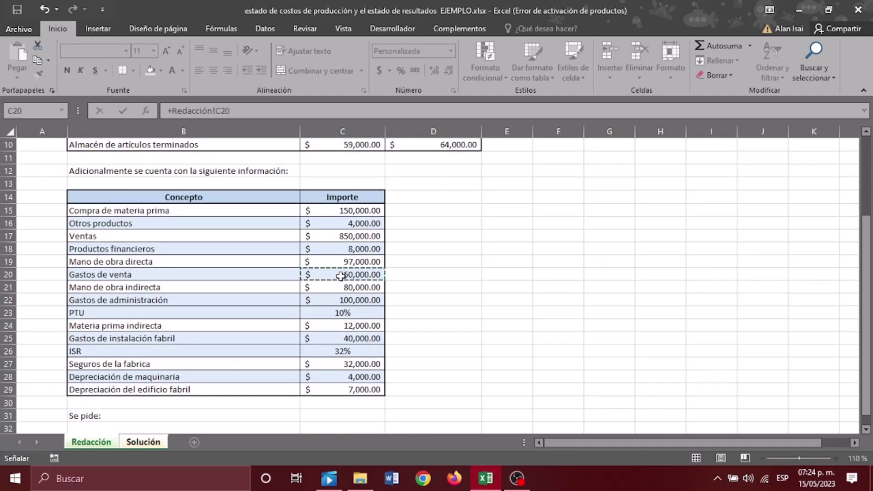
pyautogui.press('Return')
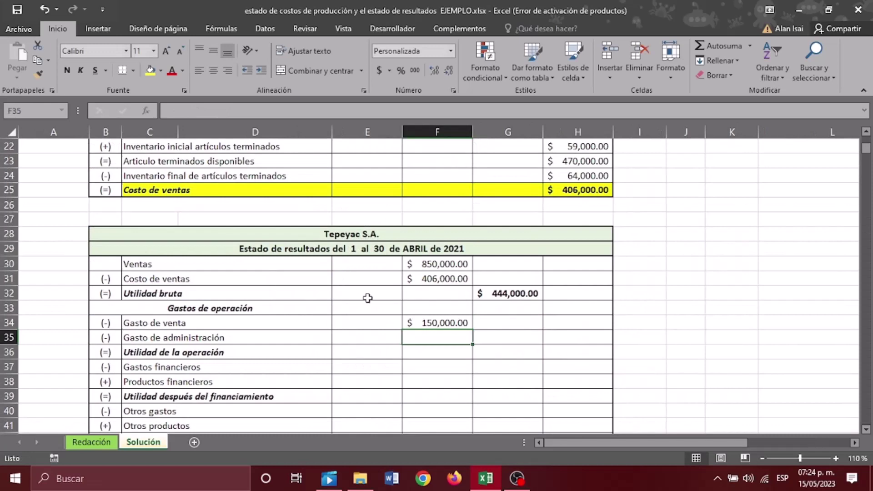
# Link Gasto de administración in F35 to the administration expenses amount, Redacción C22
pyautogui.write('+')
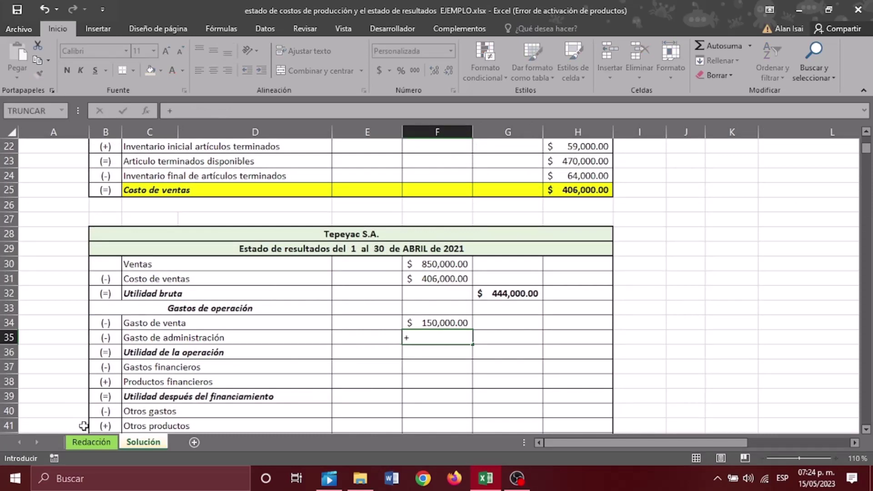
pyautogui.click(97, 444)
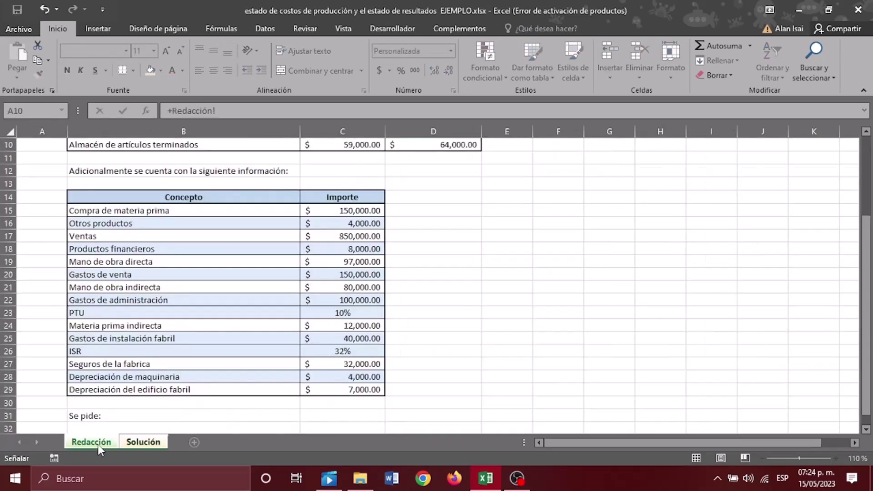
pyautogui.click(355, 298)
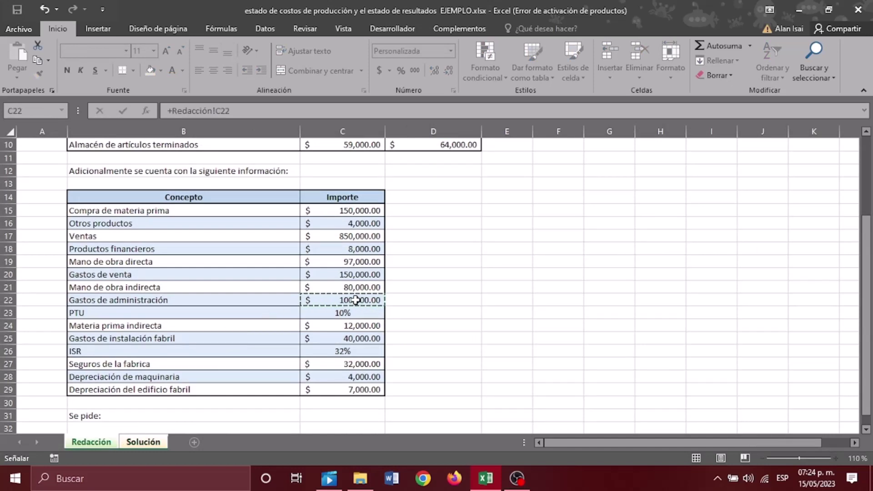
pyautogui.press('Return')
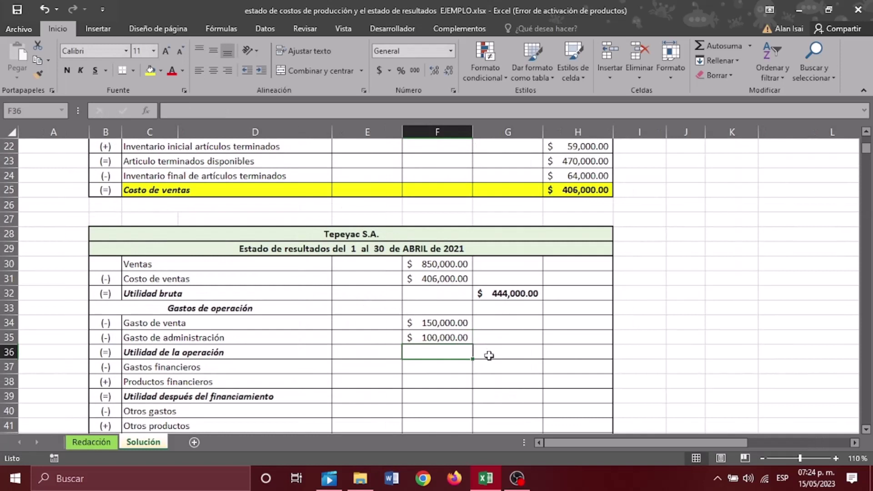
# Total the operating expenses in G35 with the formula +F34+F35
pyautogui.click(500, 339)
pyautogui.write('+')
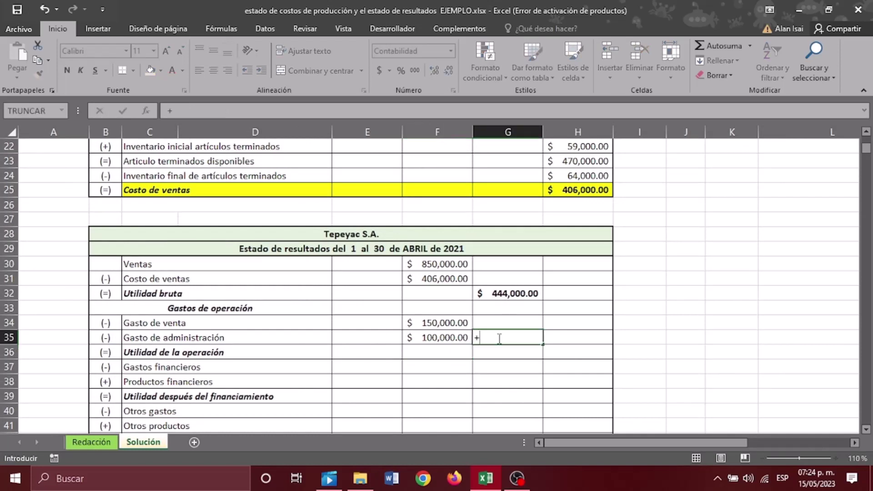
pyautogui.click(463, 323)
pyautogui.write('+')
pyautogui.click(446, 341)
pyautogui.press('Return')
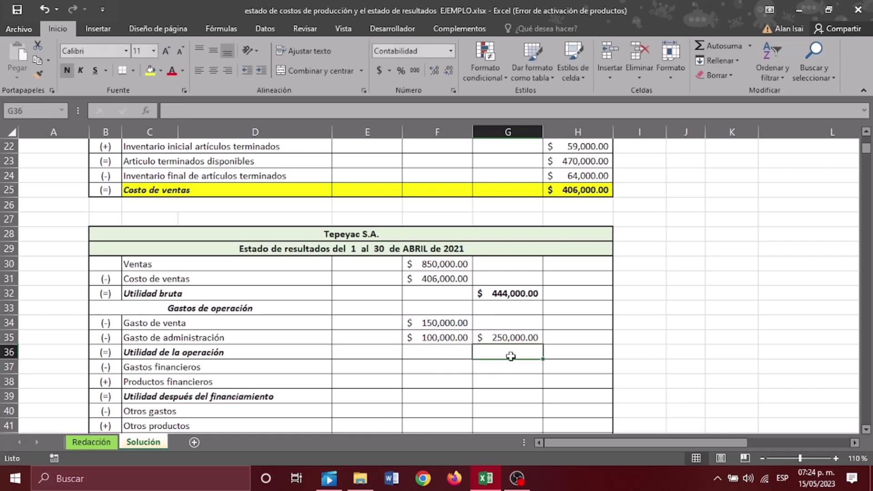
# Calculate Utilidad de la operación in G36 with the formula +G32-G35
pyautogui.write('+')
pyautogui.click(516, 294)
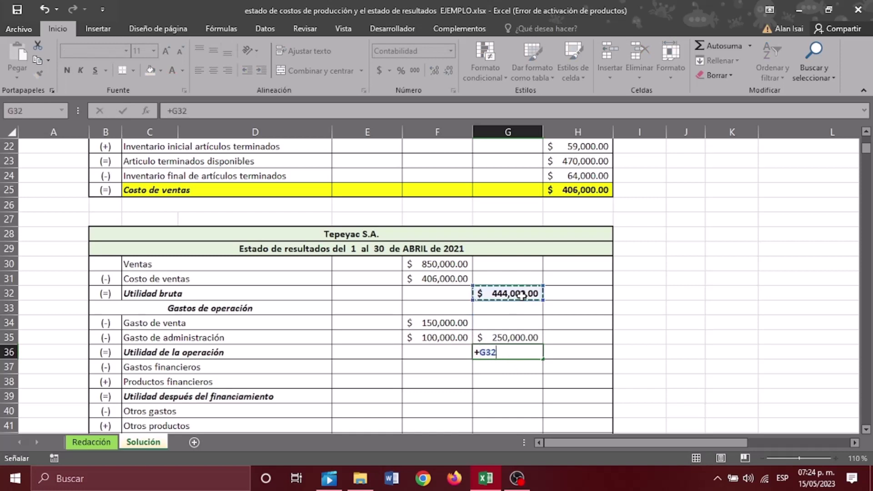
pyautogui.write('-')
pyautogui.click(517, 339)
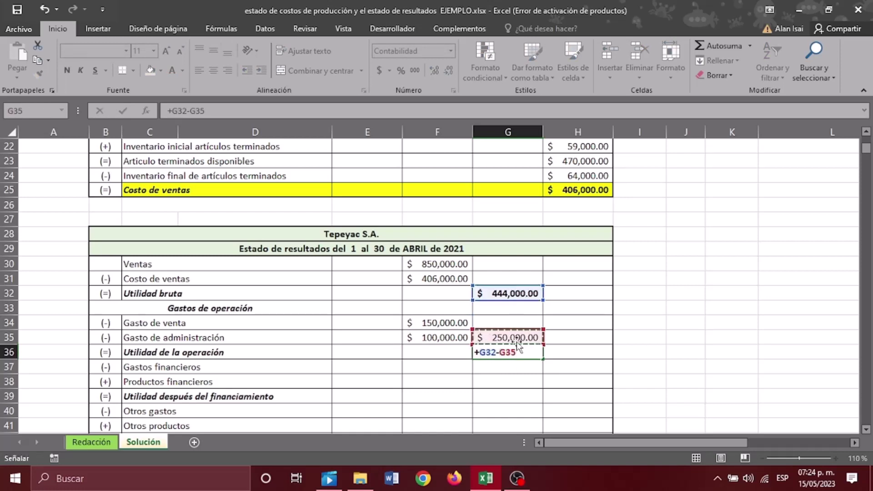
pyautogui.press('Return')
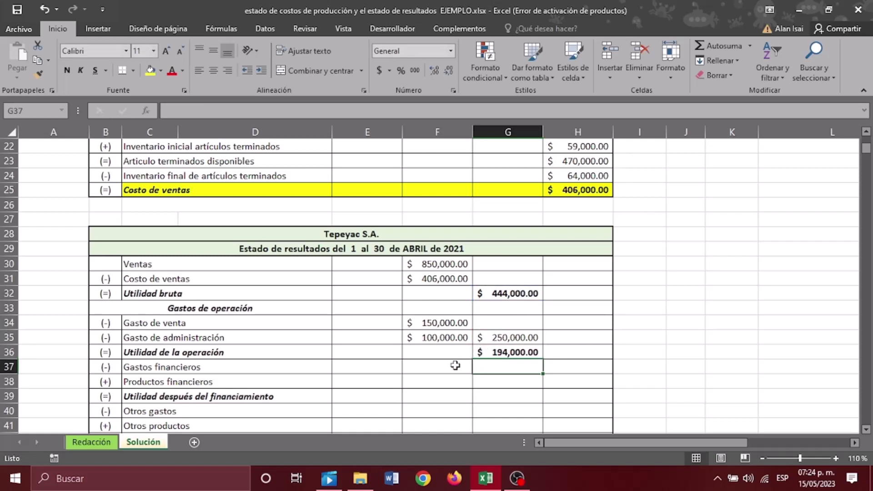
# Enter 0 for Gastos financieros in F37, since the Redacción data lists no such expense
pyautogui.click(437, 368)
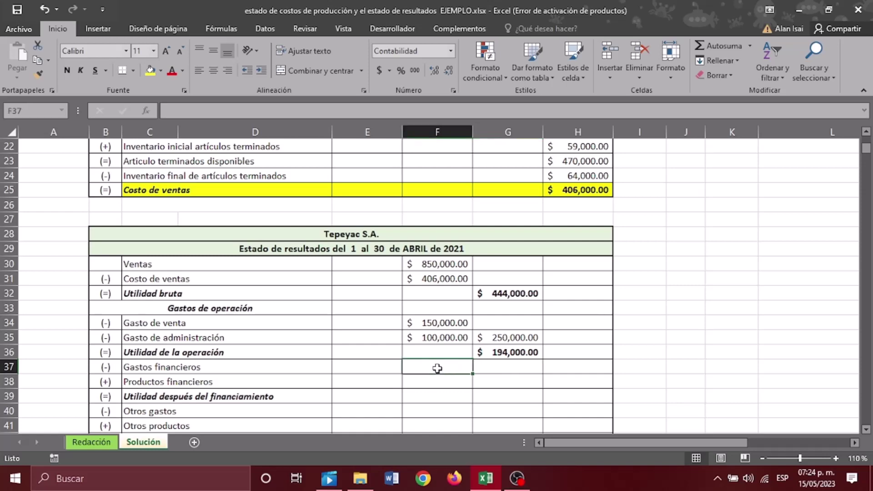
pyautogui.write('+')
pyautogui.click(91, 442)
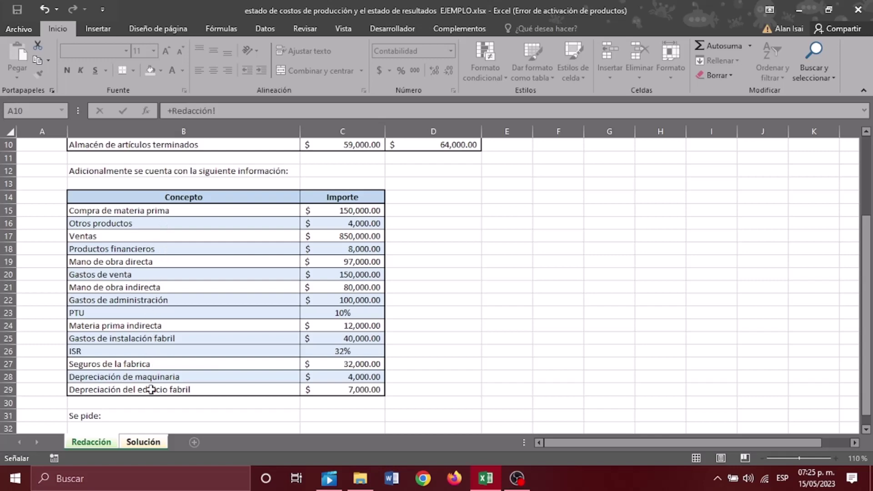
pyautogui.moveTo(235, 112); pyautogui.dragTo(143, 115)
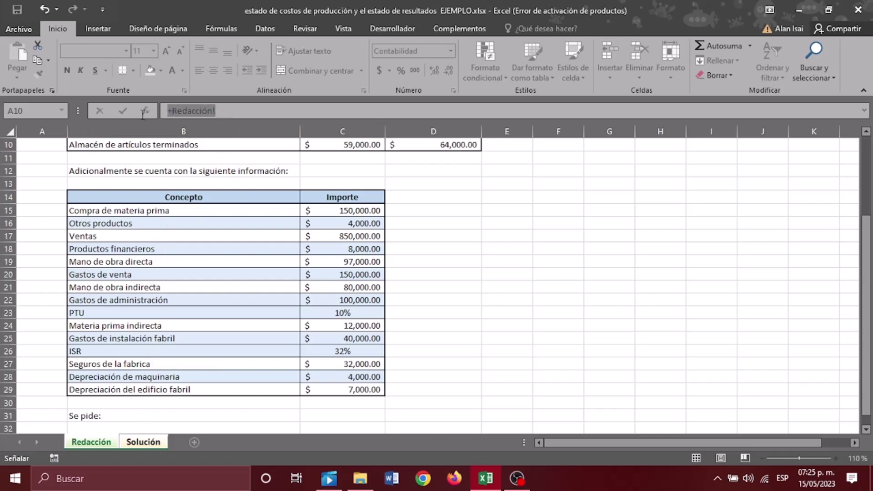
pyautogui.press('BackSpace')
pyautogui.write('0')
pyautogui.press('Return')
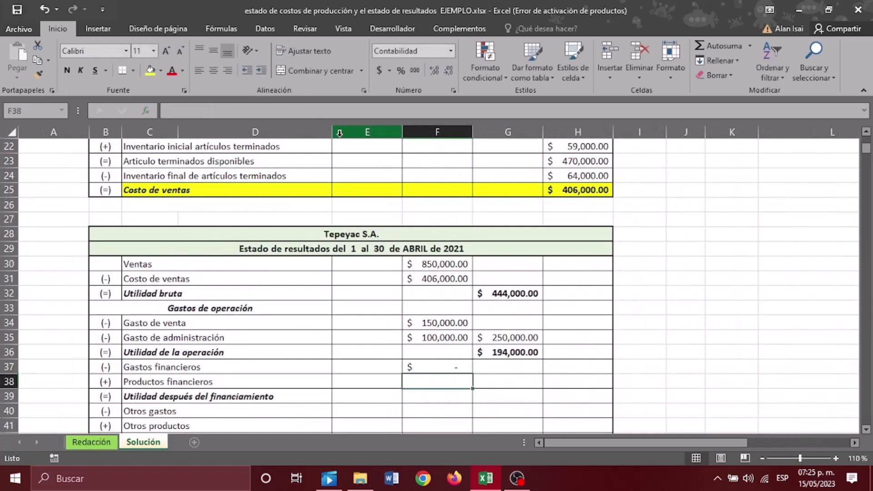
# Link Productos financieros in F38 to the financial products amount, Redacción C18
pyautogui.write('+')
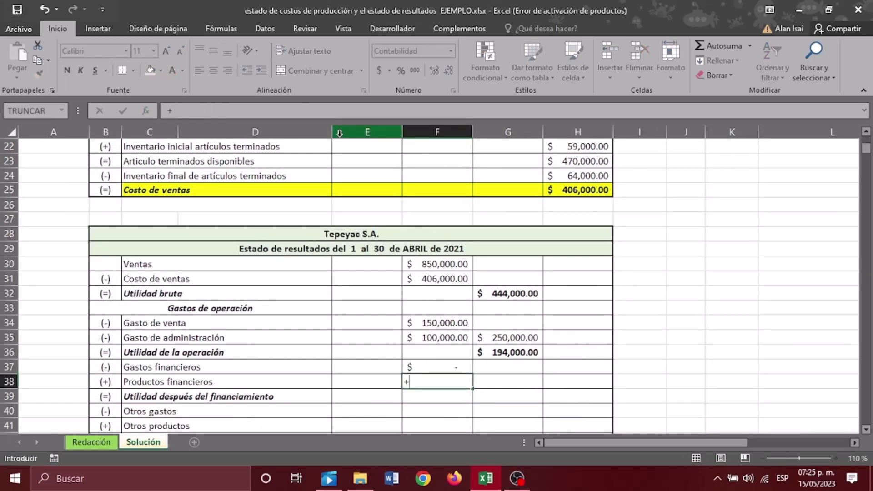
pyautogui.click(90, 442)
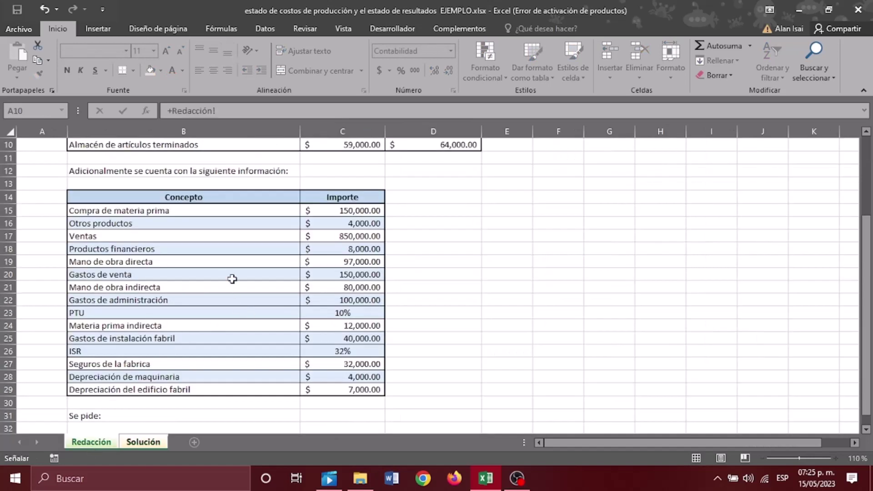
pyautogui.click(343, 248)
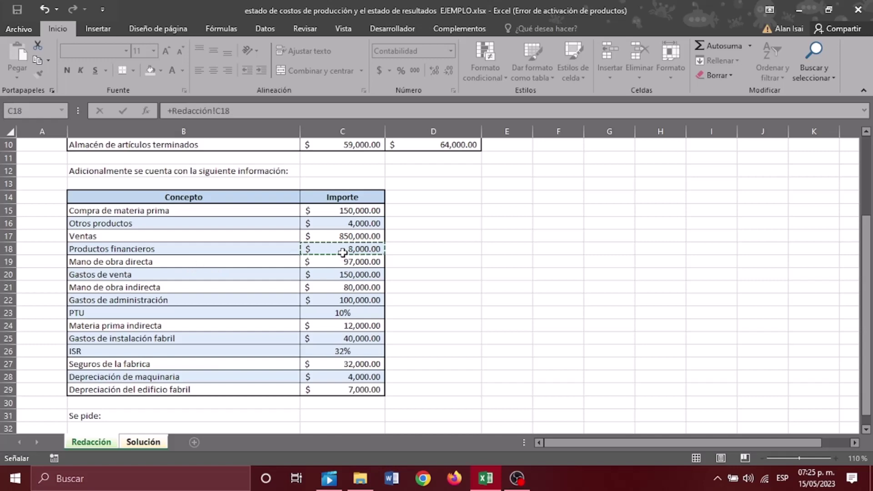
pyautogui.press('Return')
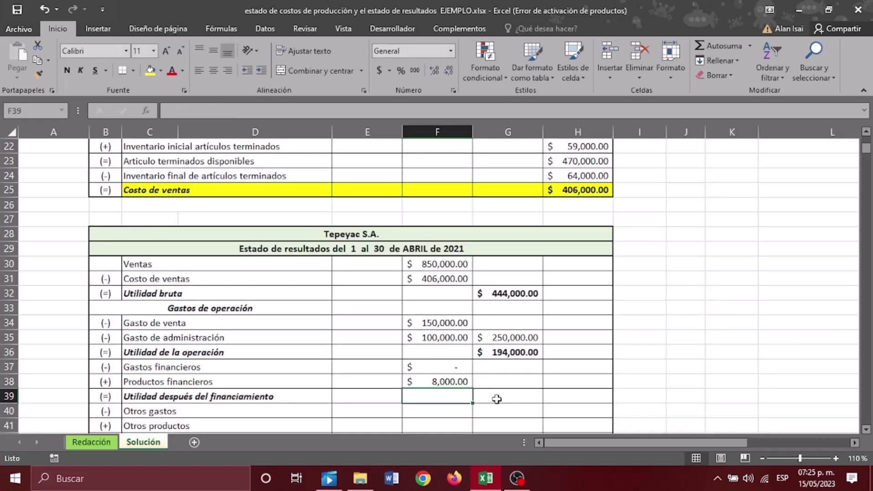
# Total the financial items in G38 with the formula +F37+F38
pyautogui.click(483, 378)
pyautogui.write('+')
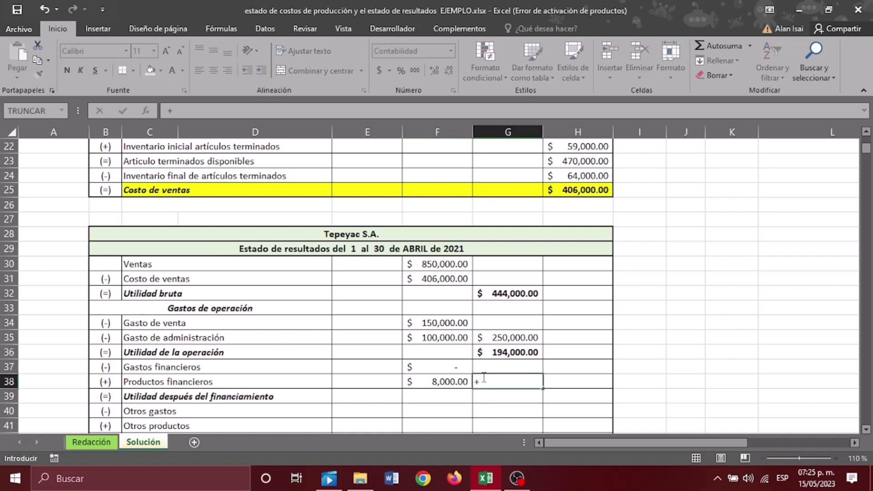
pyautogui.click(445, 368)
pyautogui.write('+')
pyautogui.click(446, 382)
pyautogui.press('Return')
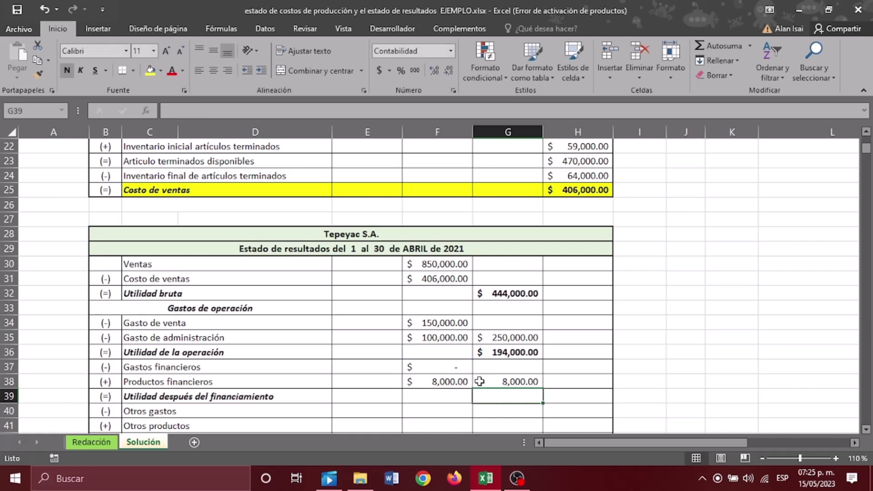
# Calculate Utilidad después del financiamiento in G39 with the formula +G36+G38
pyautogui.write('+')
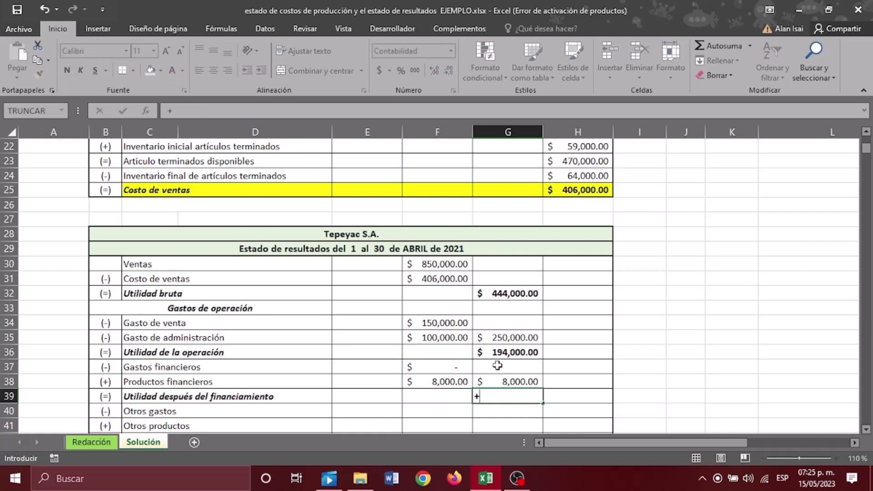
pyautogui.click(506, 354)
pyautogui.write('+')
pyautogui.click(503, 384)
pyautogui.press('Return')
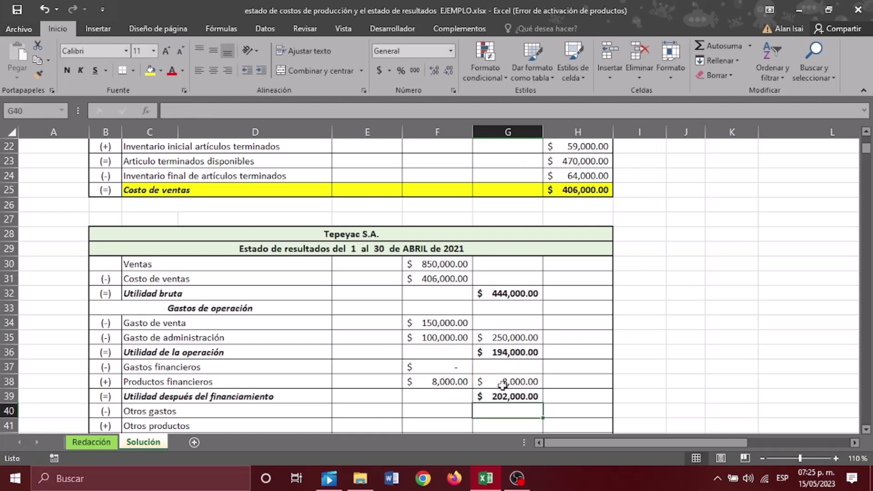
# Enter 0 for Otros gastos in F40, since the Redacción data lists no other expenses
pyautogui.scroll(-2, 502, 386)
pyautogui.click(429, 325)
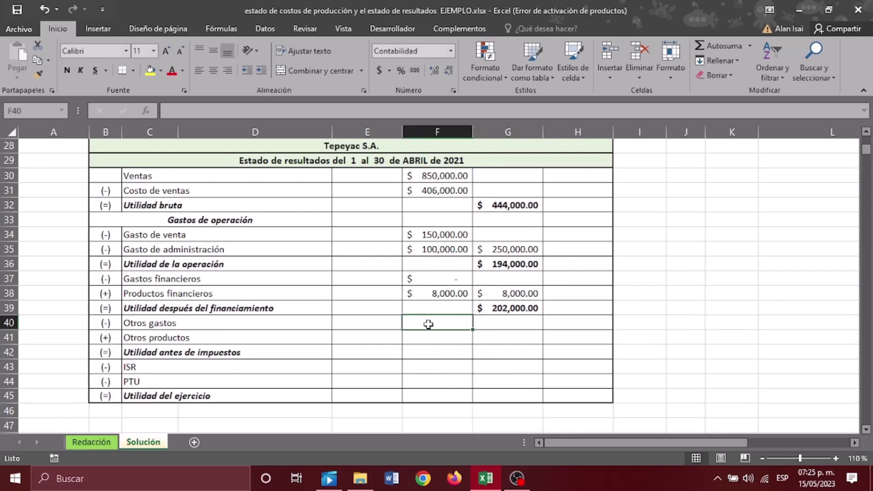
pyautogui.write('+')
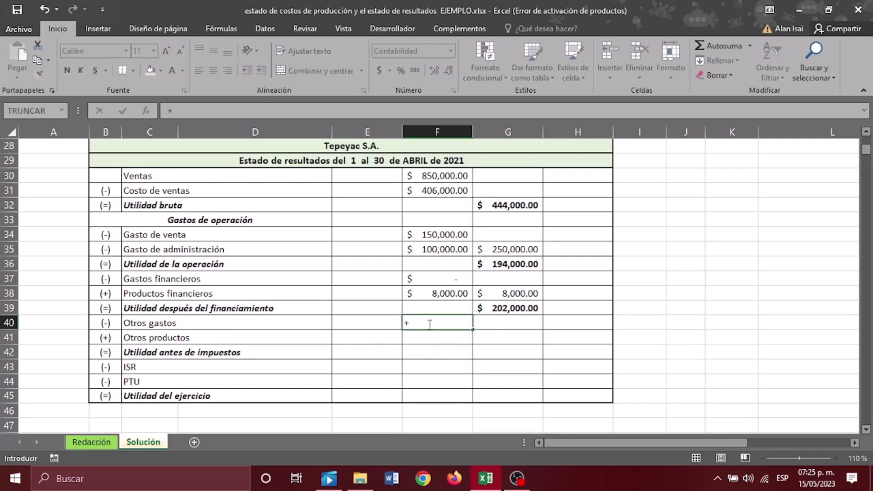
pyautogui.click(100, 442)
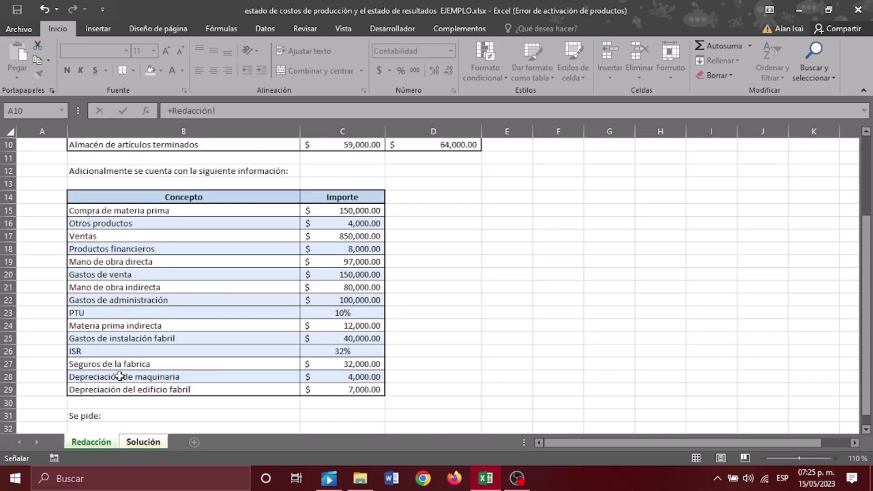
pyautogui.moveTo(218, 111); pyautogui.dragTo(144, 113)
pyautogui.press('BackSpace')
pyautogui.write('0')
pyautogui.press('Return')
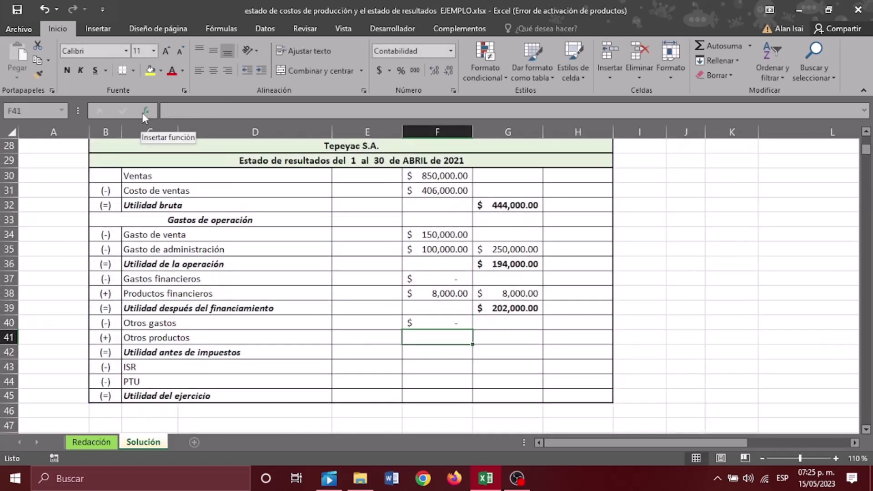
# Link Otros productos in F41 to the other products amount, Redacción C16
pyautogui.write('+')
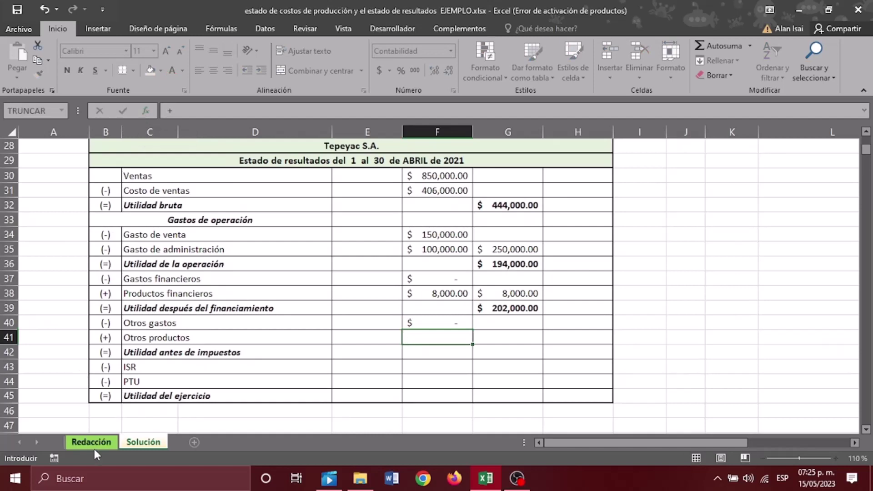
pyautogui.click(94, 449)
pyautogui.click(316, 228)
pyautogui.press('Return')
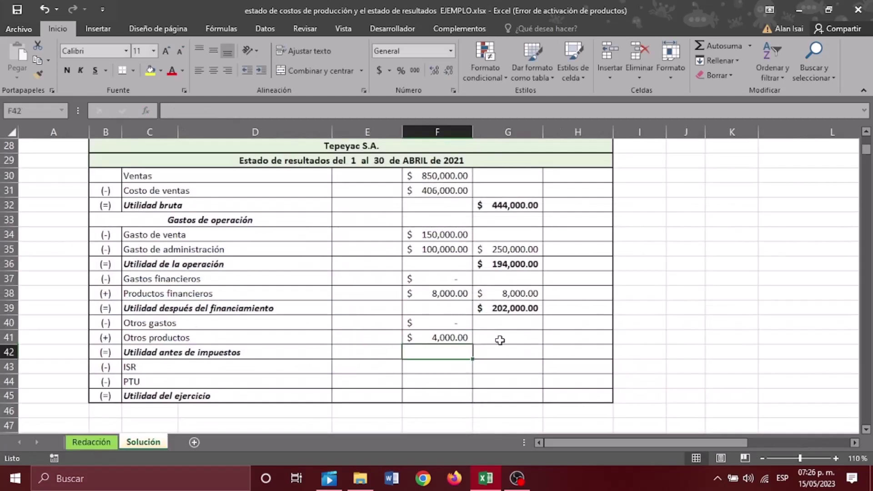
# Total the other expenses and other products in G41 with the formula +F40+F41
pyautogui.click(498, 336)
pyautogui.write('+')
pyautogui.click(457, 325)
pyautogui.write('+')
pyautogui.click(452, 335)
pyautogui.press('Return')
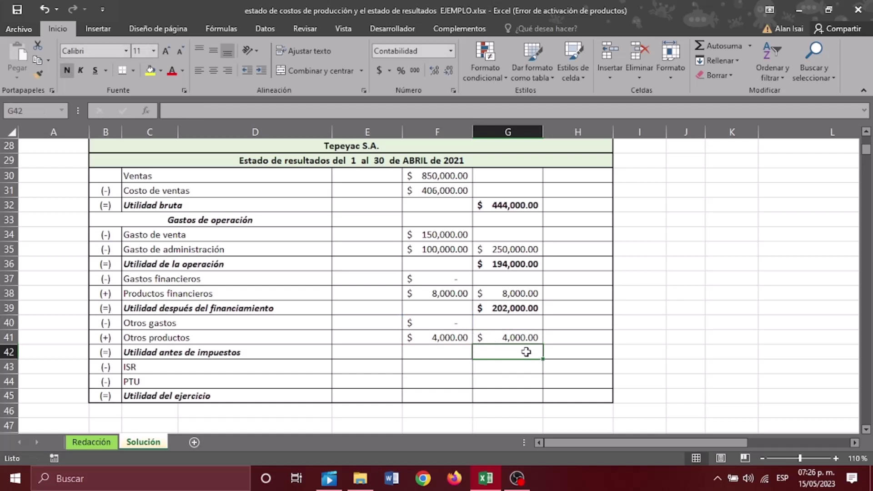
# Calculate Utilidad antes de impuestos in G42 with the formula +G39+G41
pyautogui.write('+')
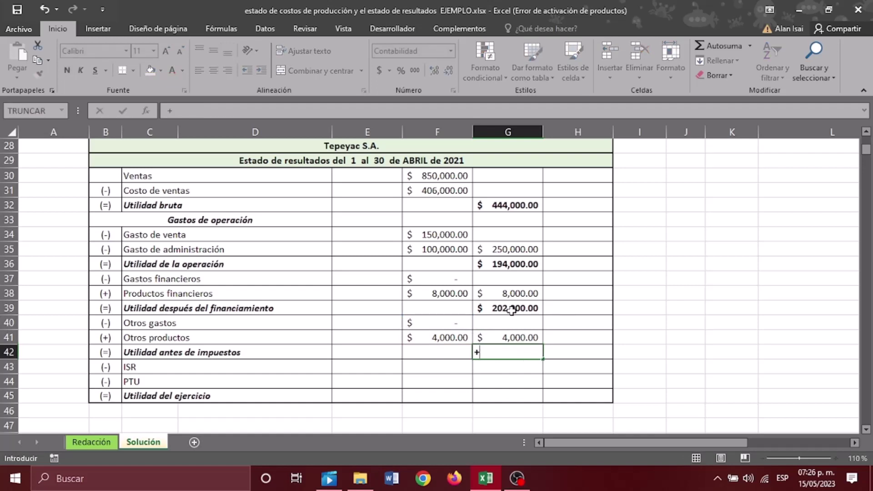
pyautogui.click(511, 309)
pyautogui.write('+')
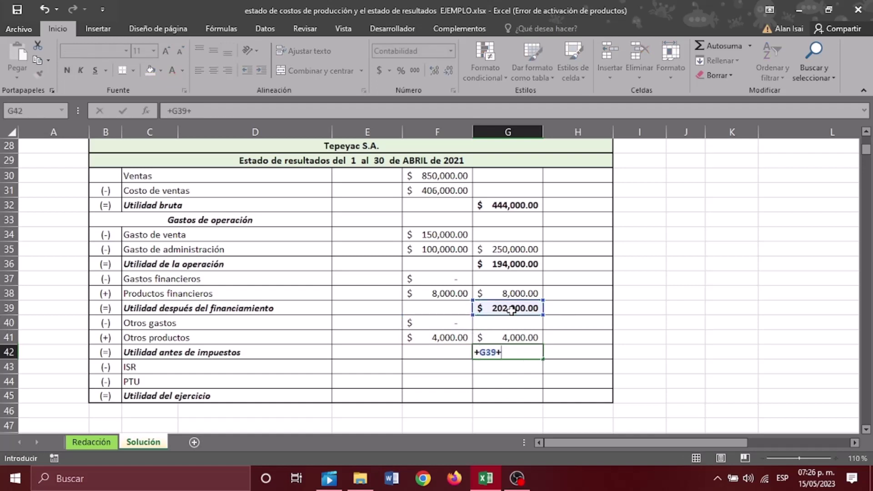
pyautogui.click(512, 333)
pyautogui.press('Return')
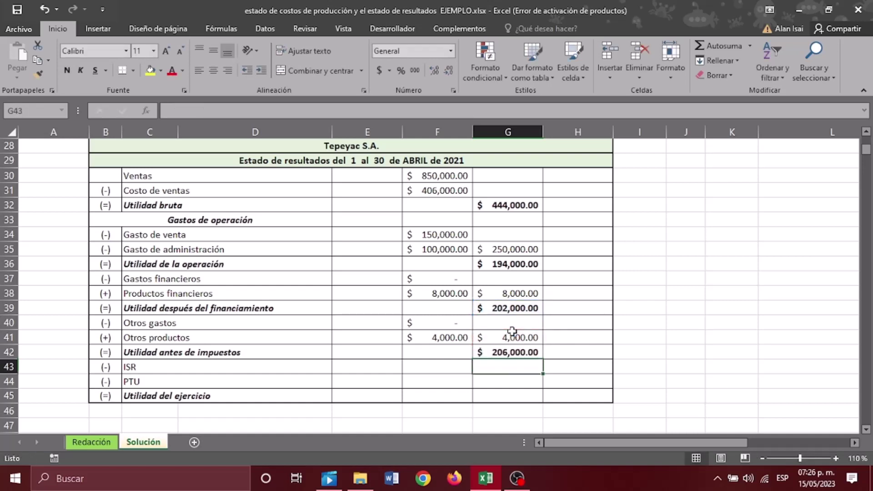
pyautogui.click(433, 371)
pyautogui.write('+')
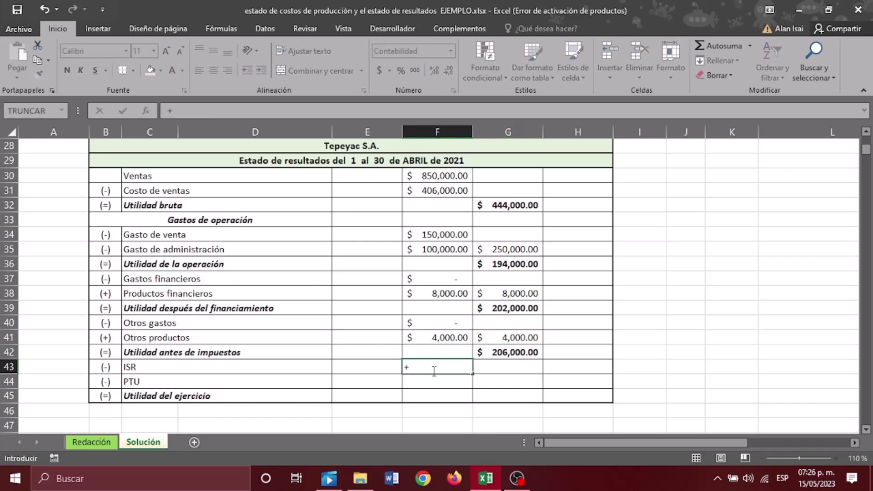
pyautogui.click(98, 442)
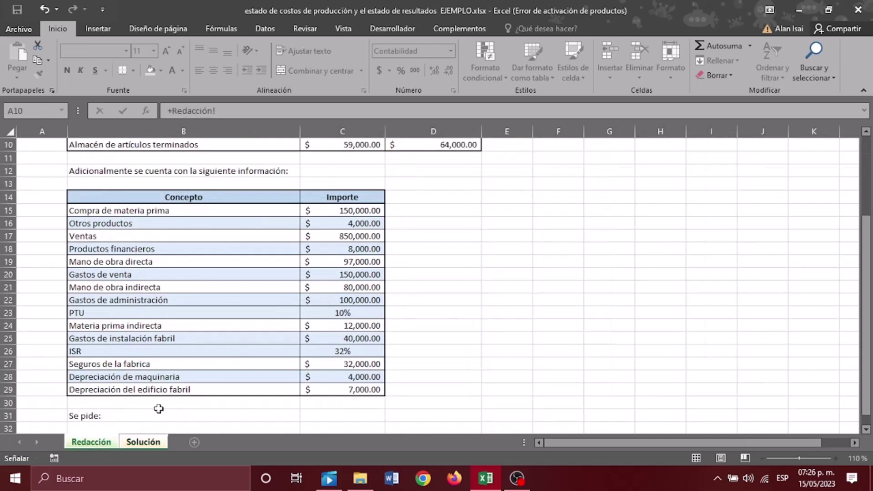
pyautogui.click(336, 354)
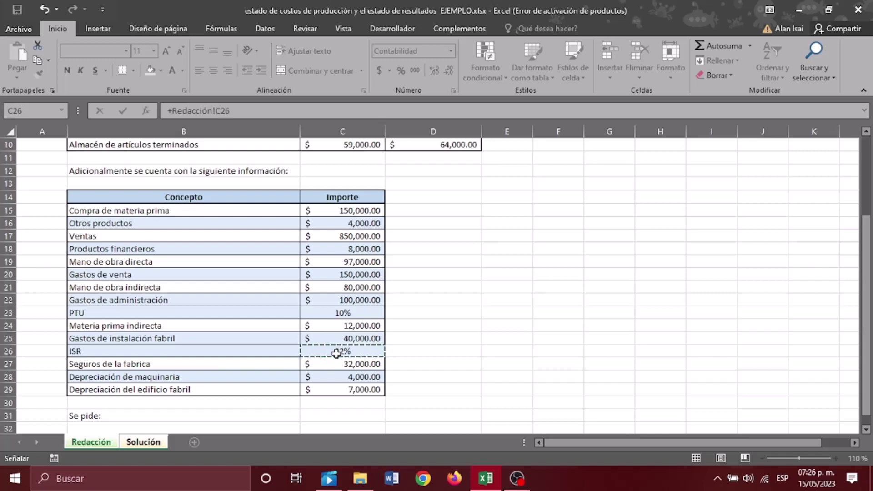
pyautogui.press('Return')
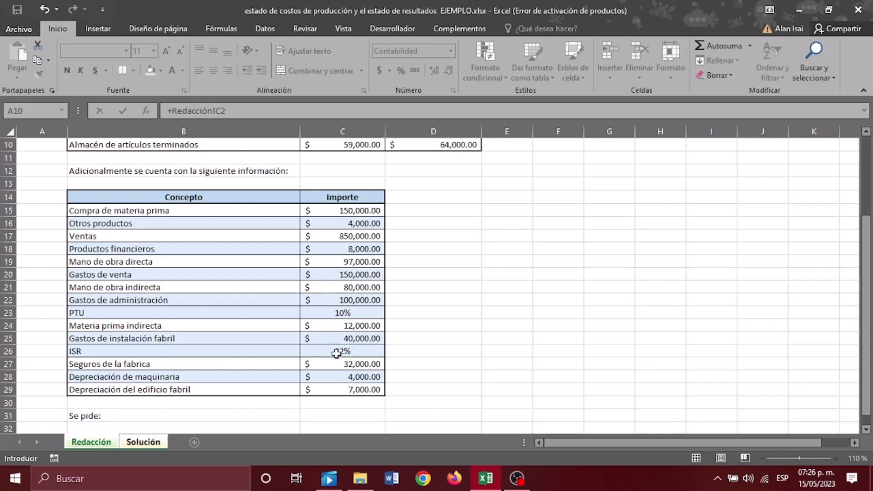
pyautogui.click(411, 367)
pyautogui.doubleClick(427, 366)
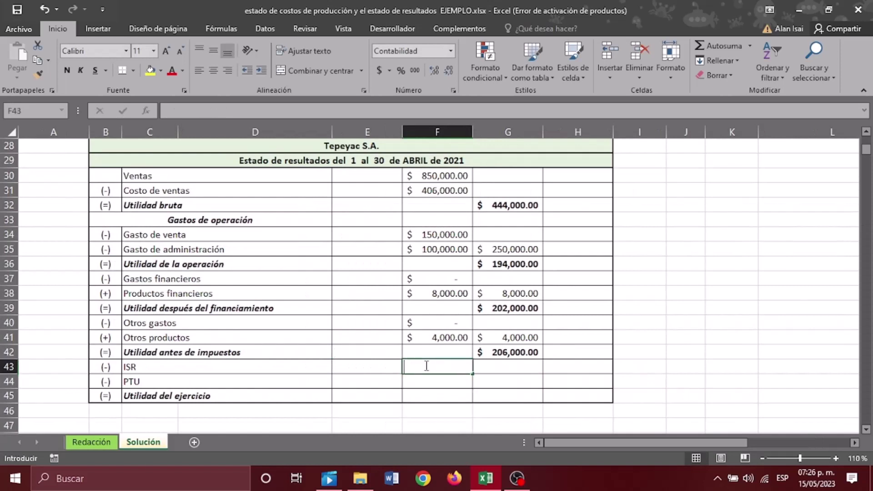
pyautogui.press('Escape')
pyautogui.press('Delete')
# Calculate ISR in F43 as 32% of the profit before taxes with the formula +G42*0.32
pyautogui.write('+')
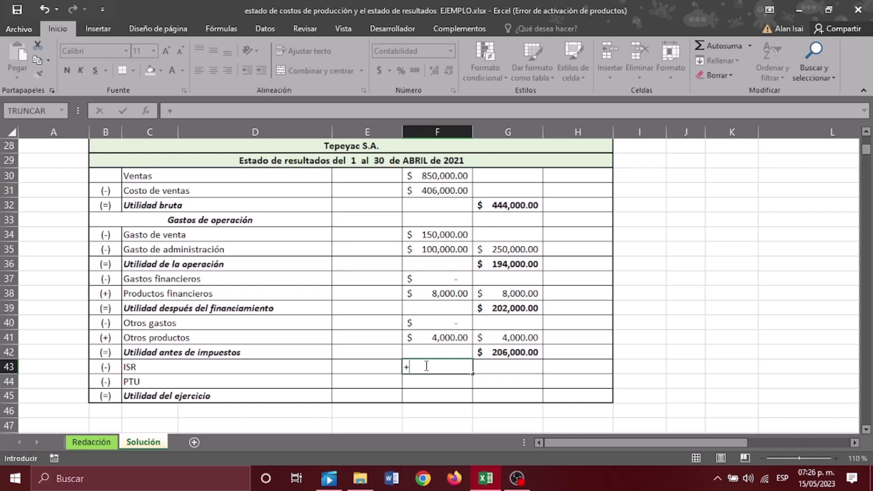
pyautogui.click(511, 352)
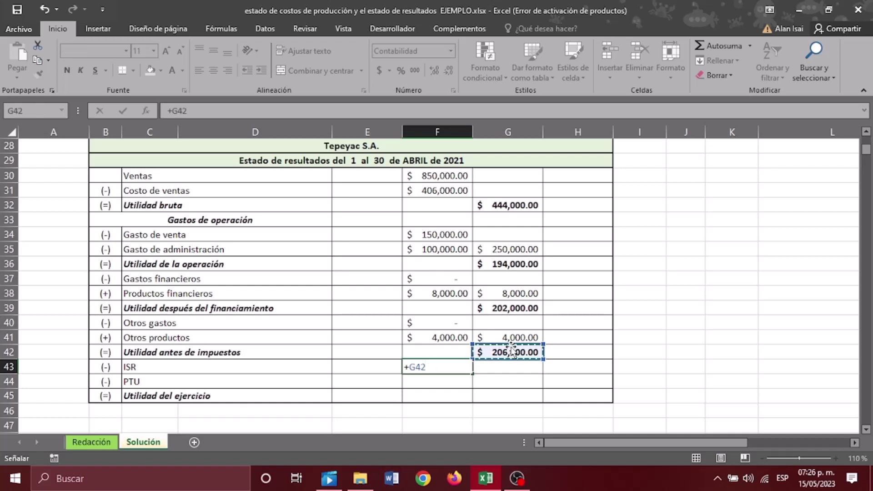
pyautogui.write('*.')
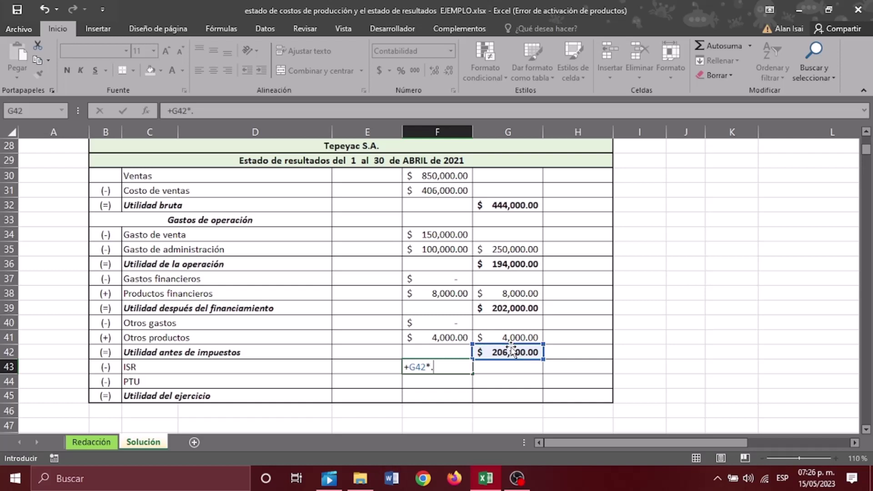
pyautogui.press('BackSpace')
pyautogui.write('0.32')
pyautogui.press('Return')
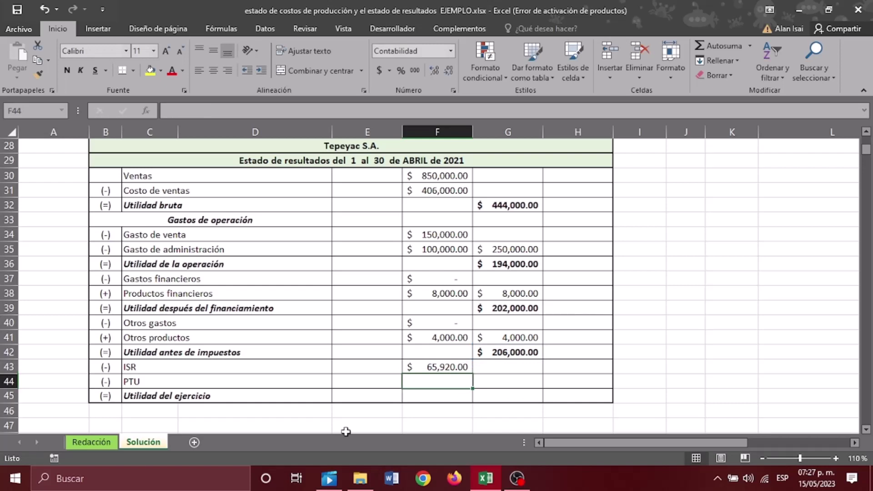
# Calculate PTU in F44 as 10% of the profit before taxes in G42, using the rate given on the Redacción sheet
pyautogui.click(91, 442)
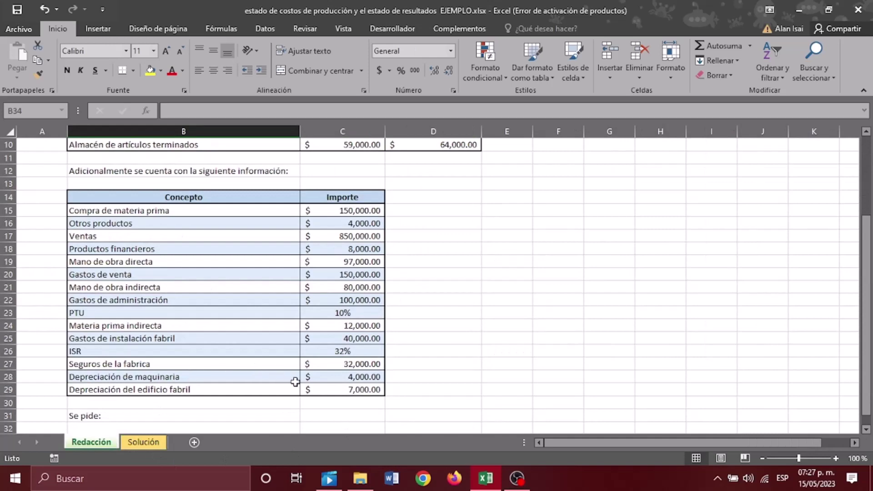
pyautogui.click(342, 313)
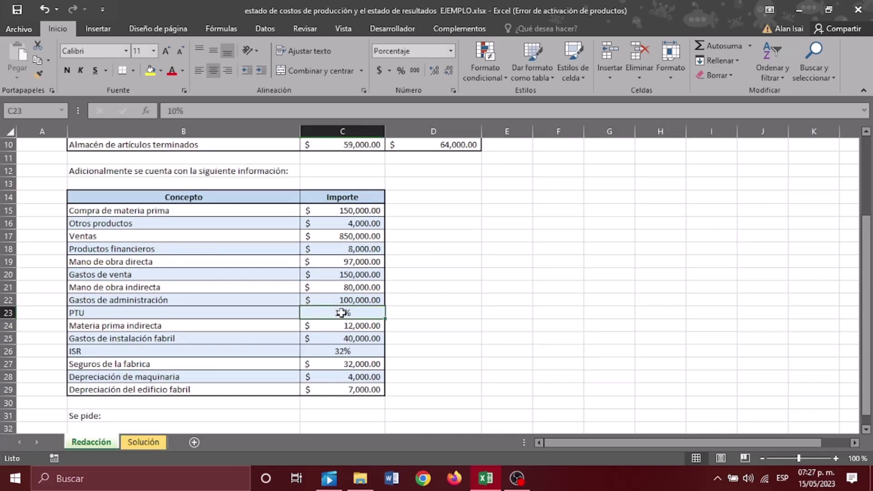
pyautogui.click(143, 442)
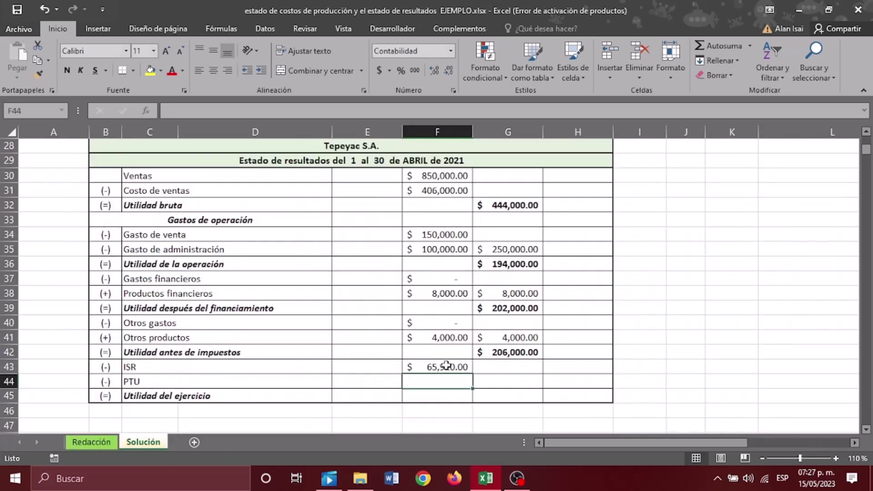
pyautogui.write('+')
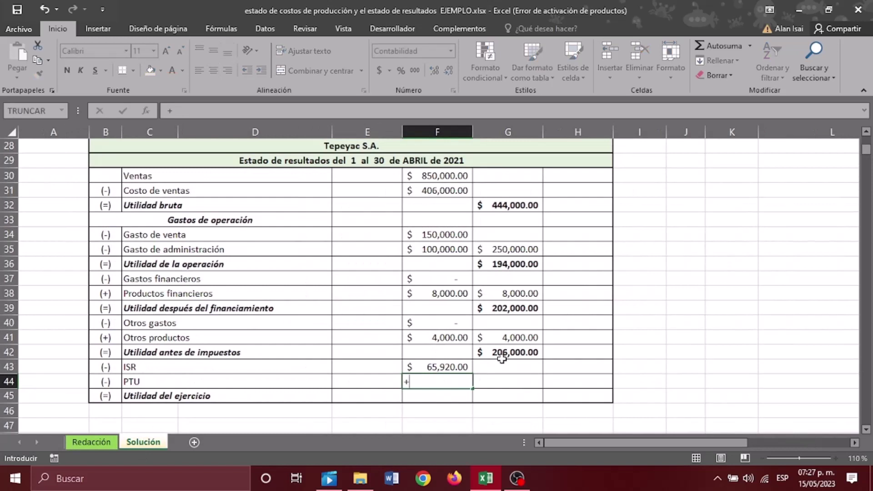
pyautogui.click(507, 351)
pyautogui.write('*')
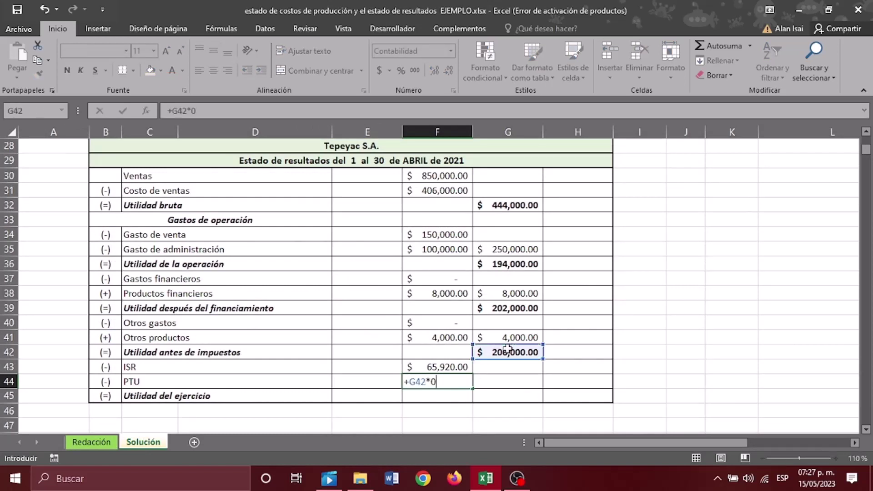
pyautogui.press('Return')
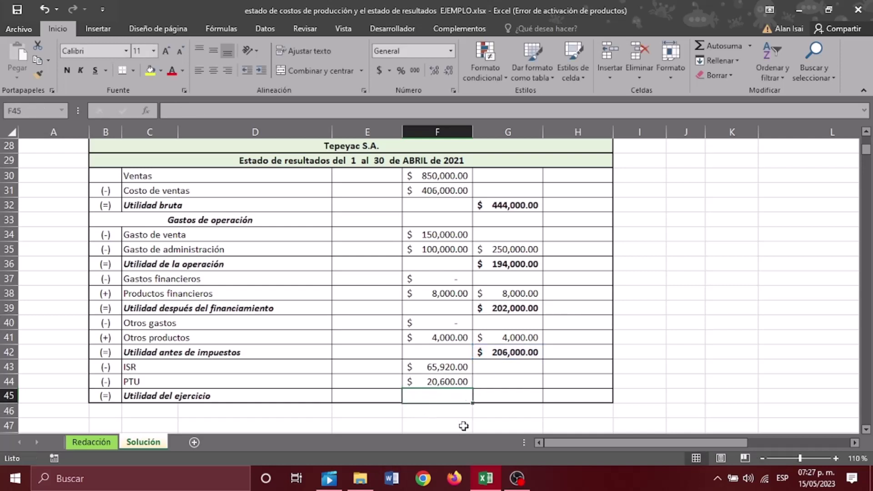
# Total the ISR and PTU amounts in G44 with the formula +F43+F44
pyautogui.click(507, 383)
pyautogui.write('+')
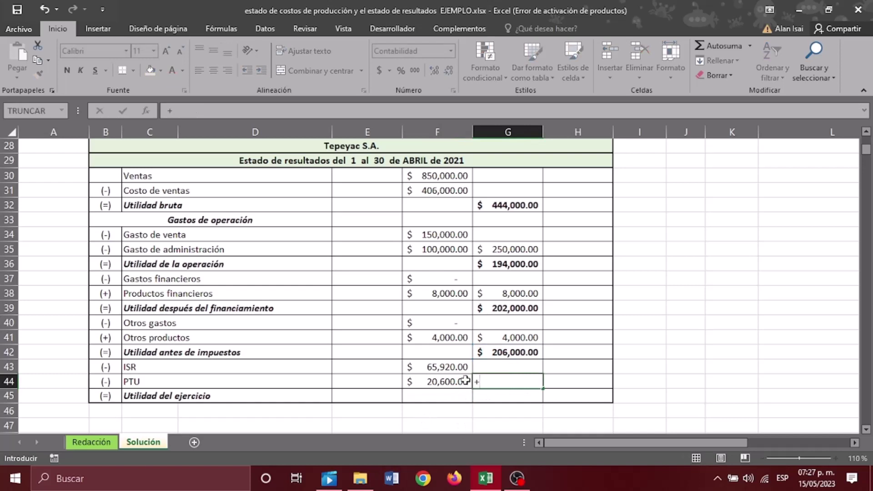
pyautogui.click(453, 367)
pyautogui.write('+')
pyautogui.click(457, 381)
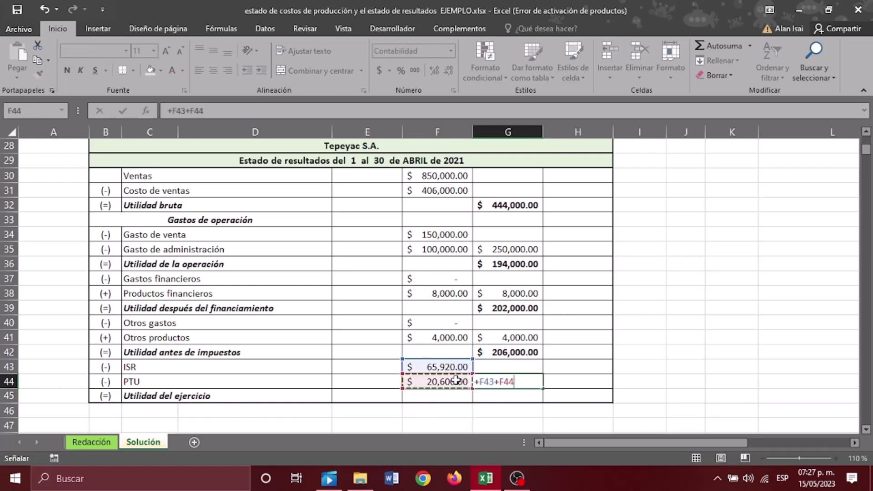
pyautogui.press('Return')
# Calculate Utilidad del ejercicio in H45 with the formula +G42-G44
pyautogui.click(553, 395)
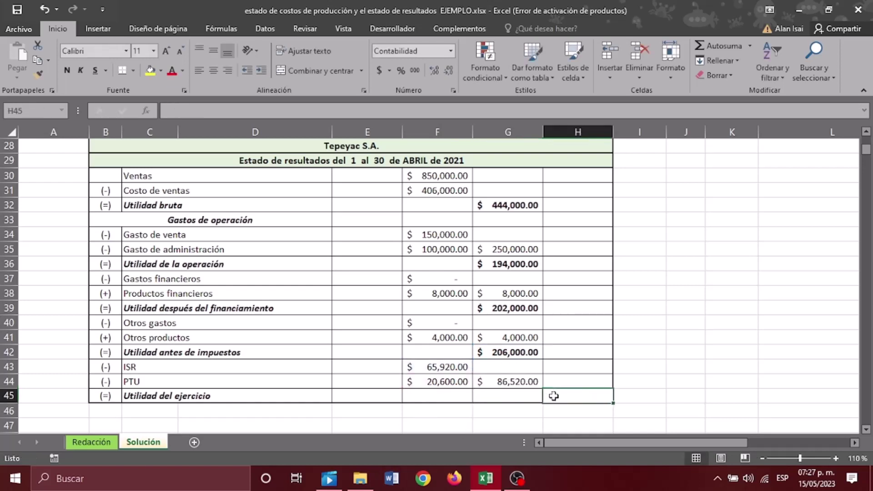
pyautogui.write('+')
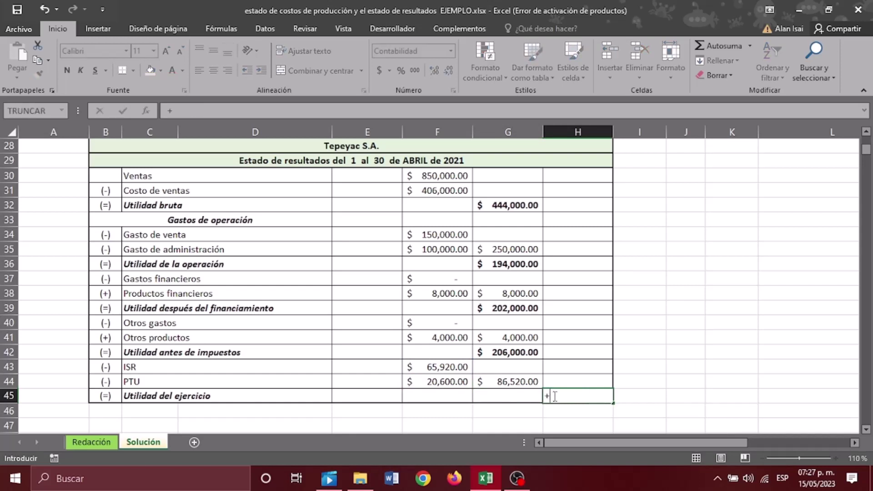
pyautogui.click(505, 353)
pyautogui.write('-')
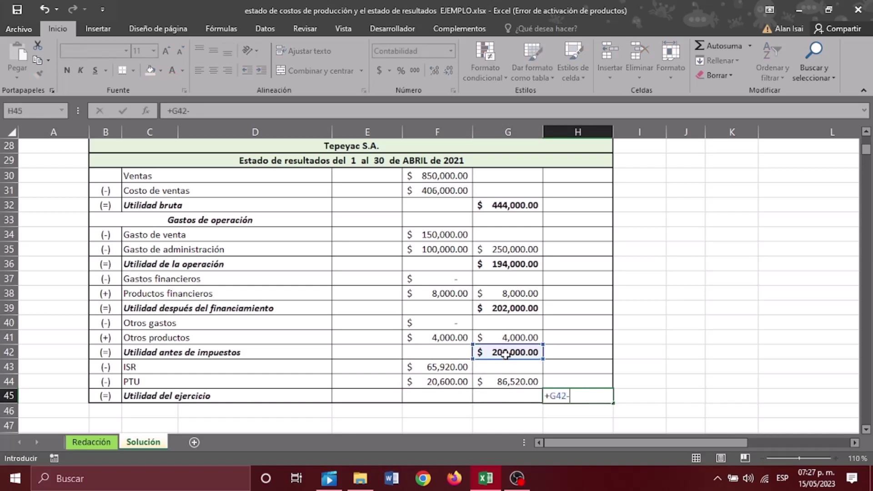
pyautogui.click(504, 383)
pyautogui.press('Return')
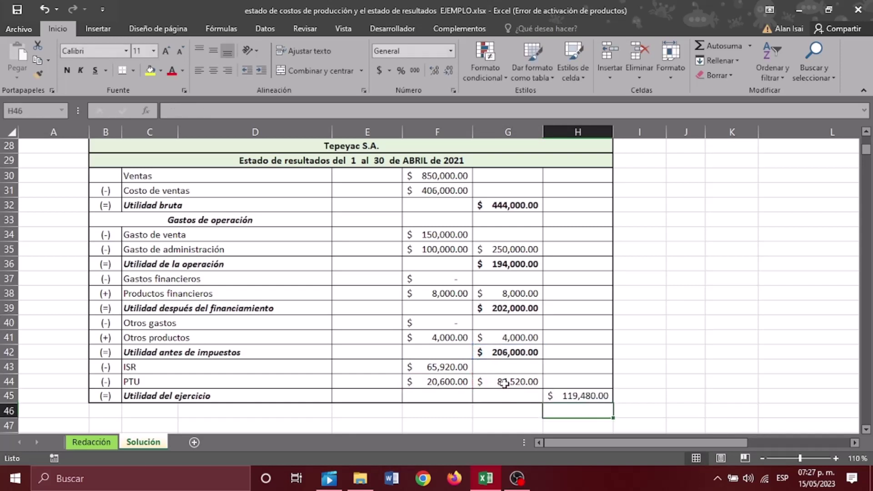
# Make the Utilidad del ejercicio row, C45:H45, bold and highlight it with a yellow fill
pyautogui.moveTo(211, 390); pyautogui.dragTo(563, 394)
pyautogui.click(67, 70)
pyautogui.click(67, 70)
pyautogui.click(150, 70)
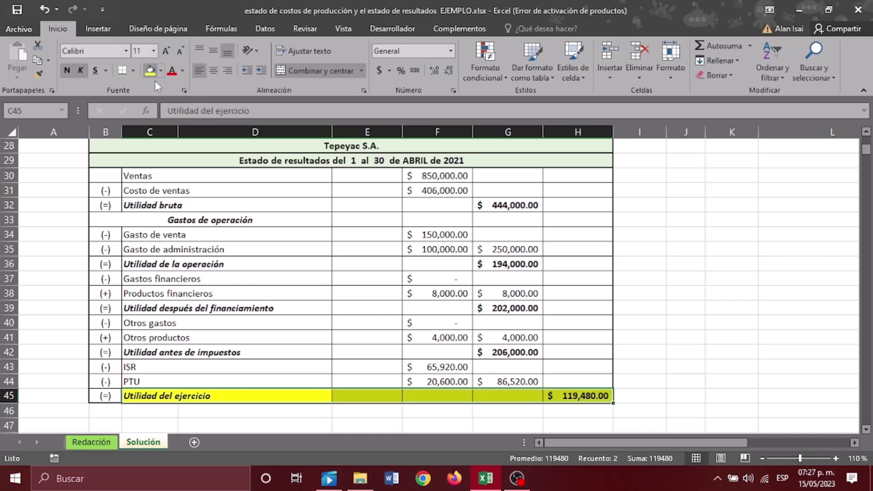
pyautogui.click(671, 319)
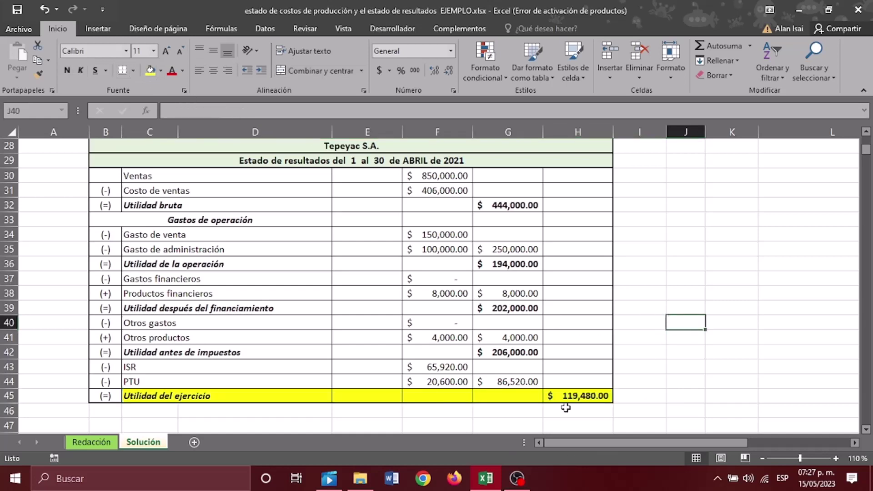
pyautogui.scroll(5, 292, 431)
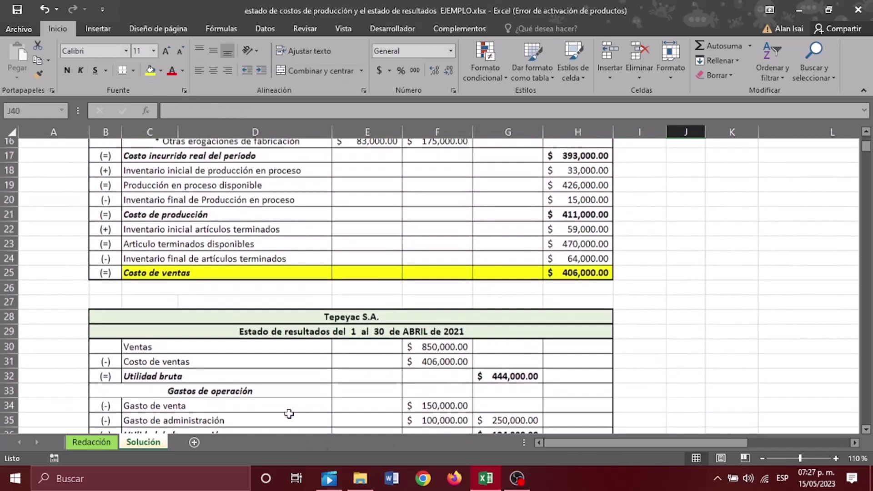
pyautogui.scroll(4, 290, 413)
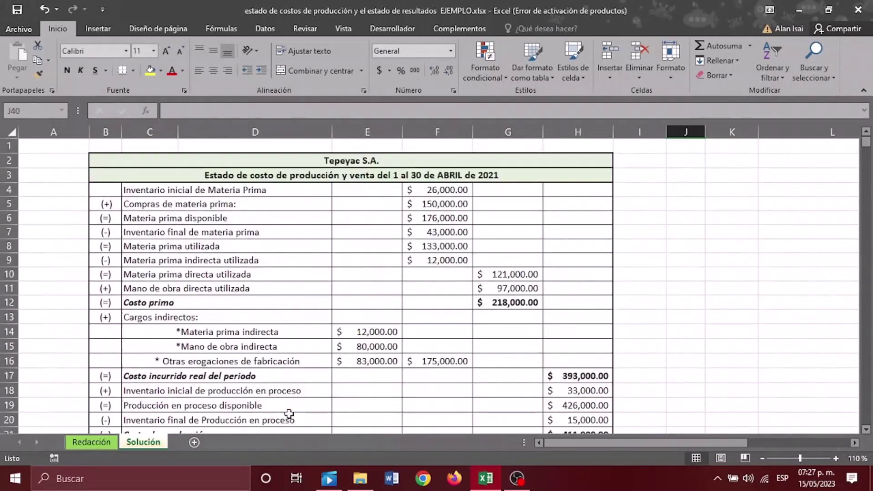
pyautogui.scroll(-10, 289, 414)
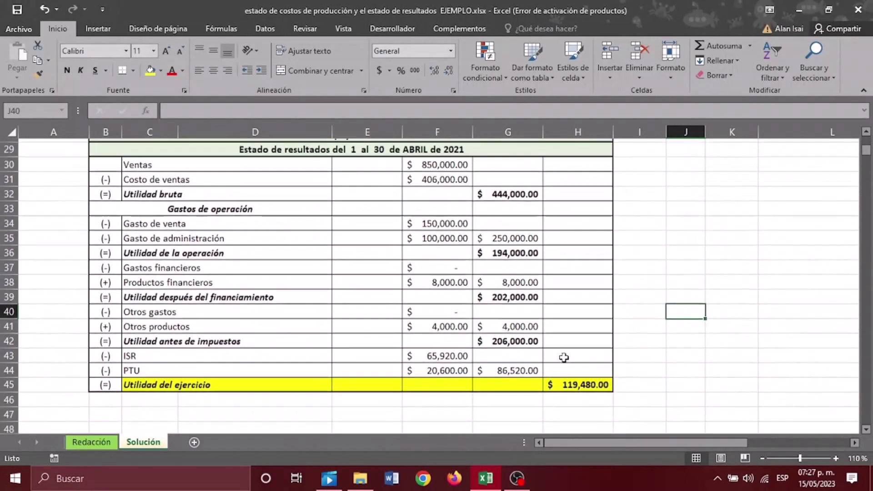
pyautogui.click(516, 477)
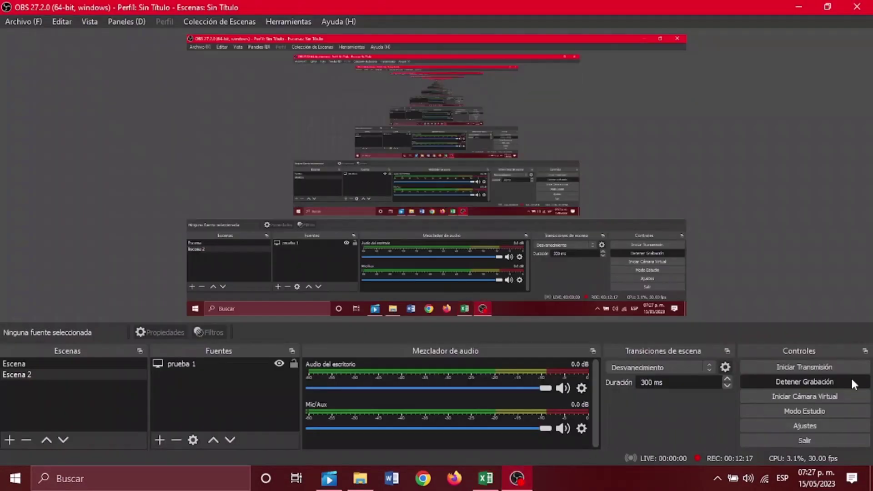
pyautogui.click(791, 381)
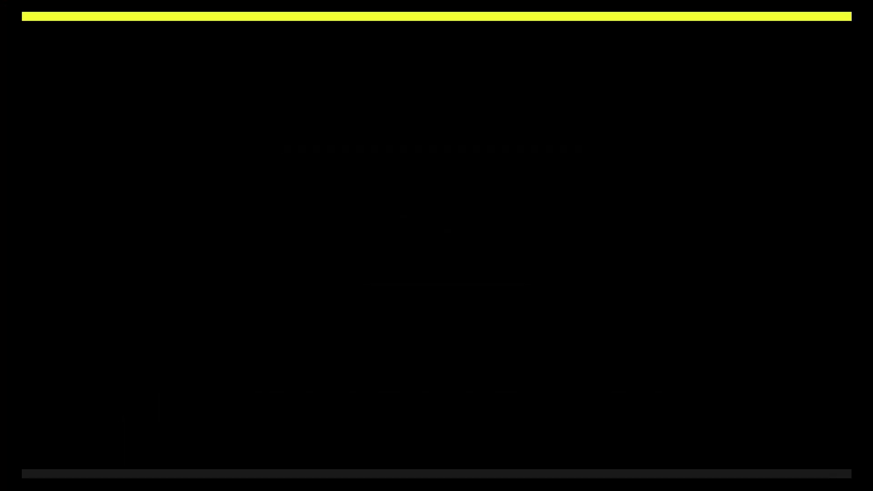